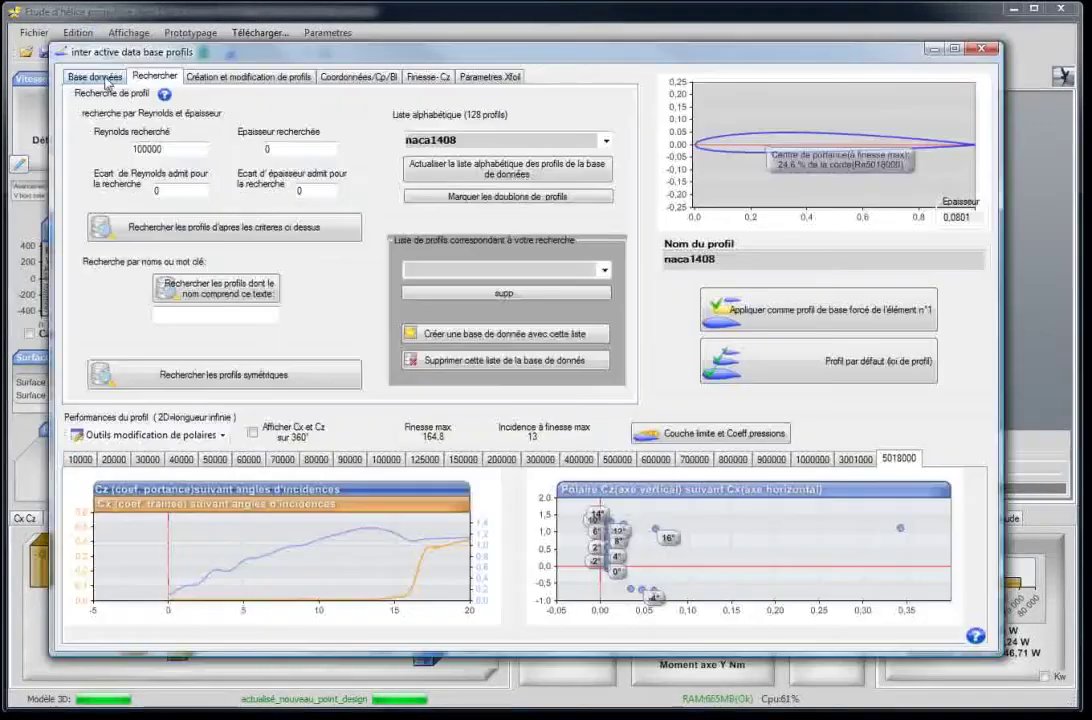
Browse the blade profile database up to the n63010a entries, check the active profile's name, and put the database window away
click(95, 76)
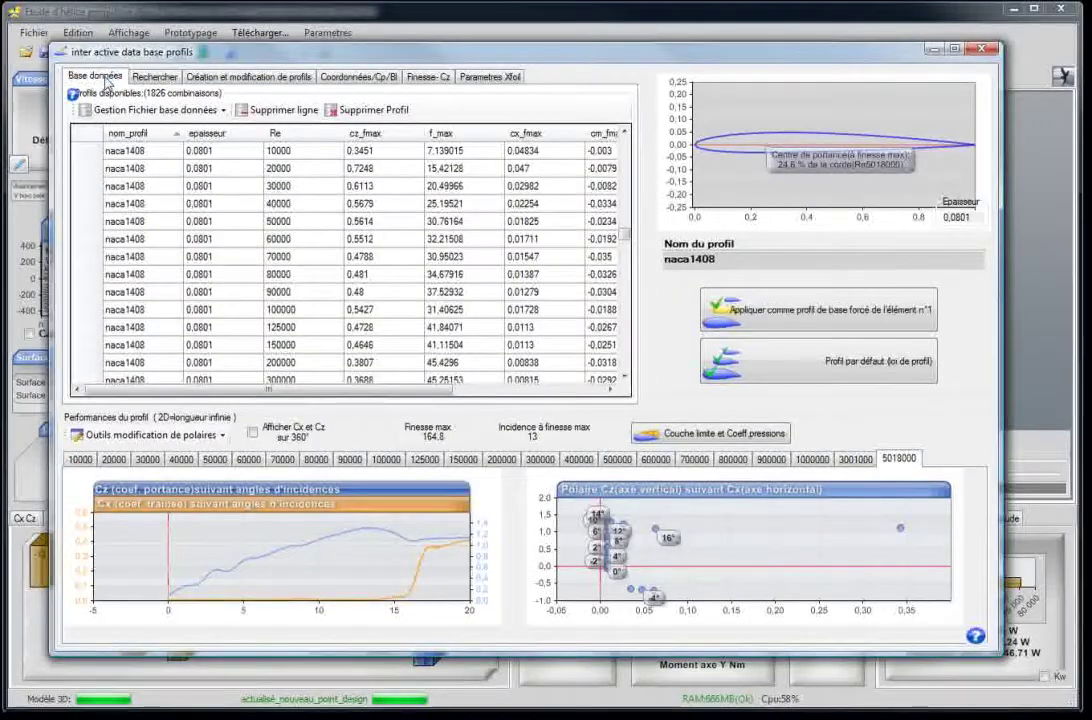
click(165, 12)
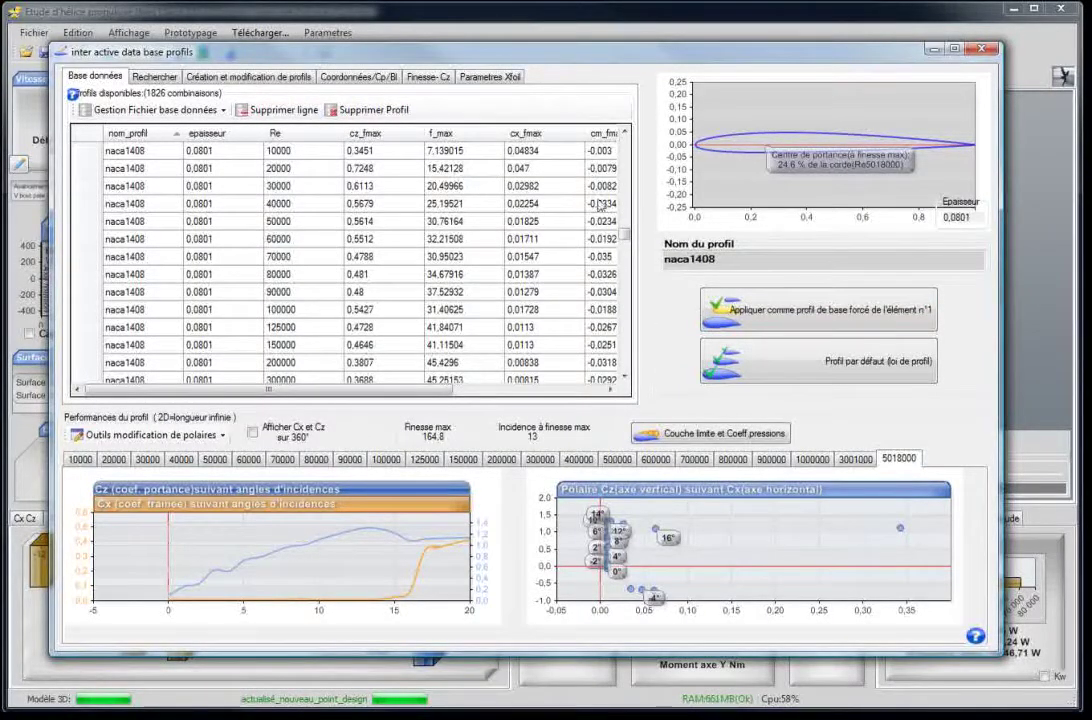
drag(624, 237, 528, 147)
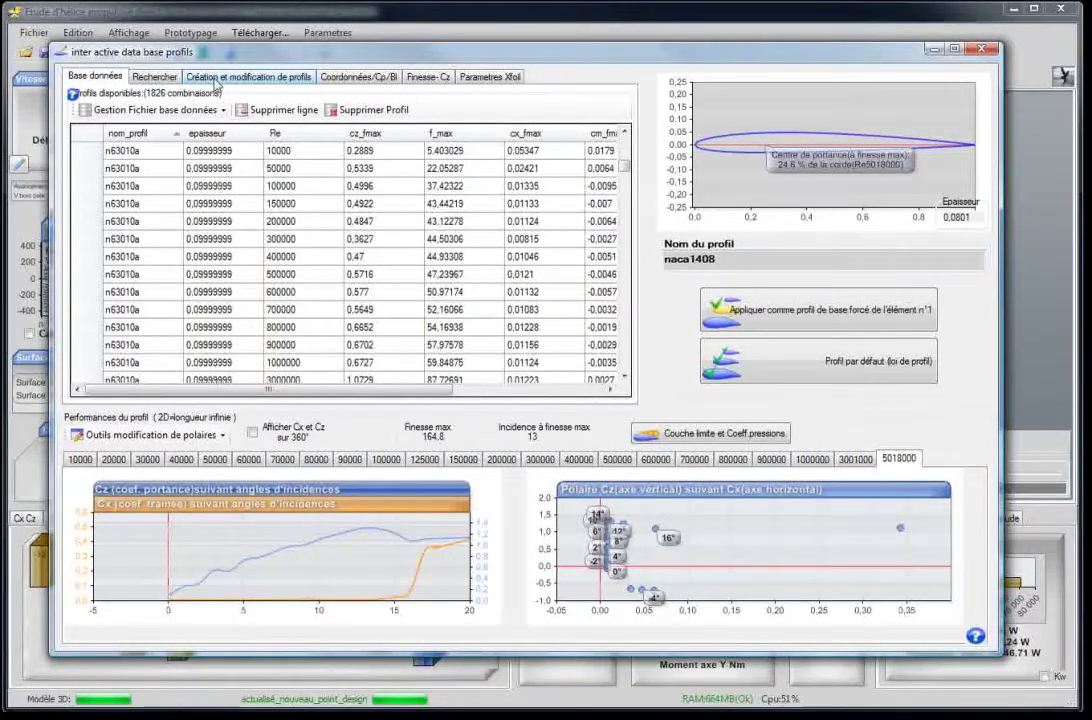
drag(873, 54, 887, 56)
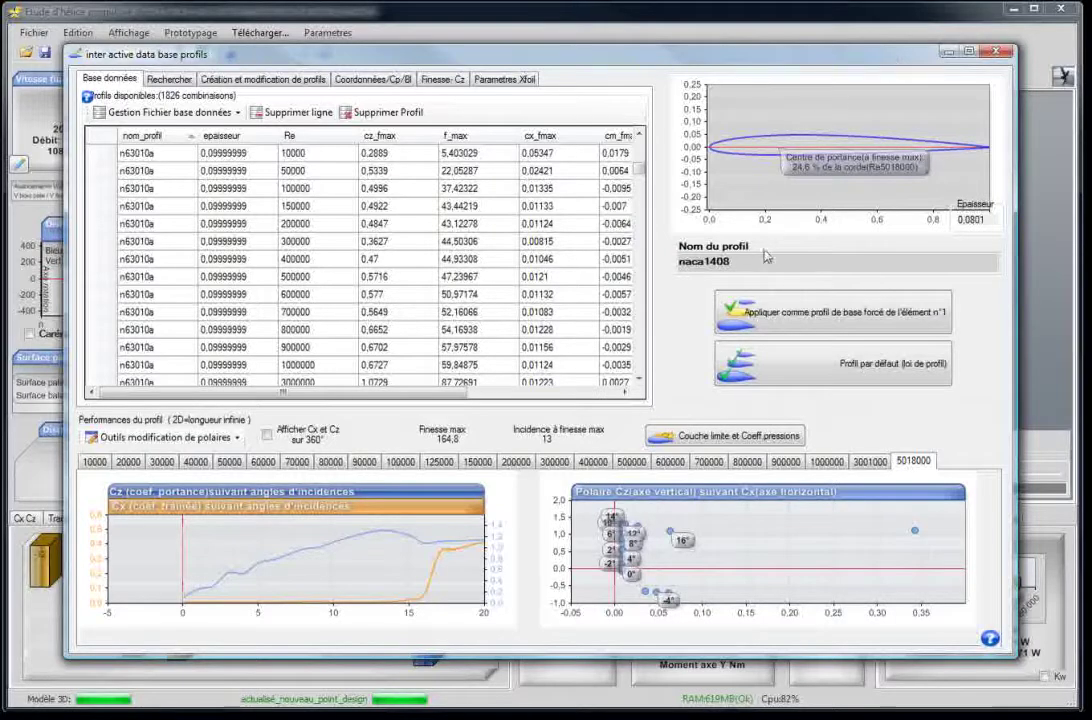
drag(742, 261, 676, 264)
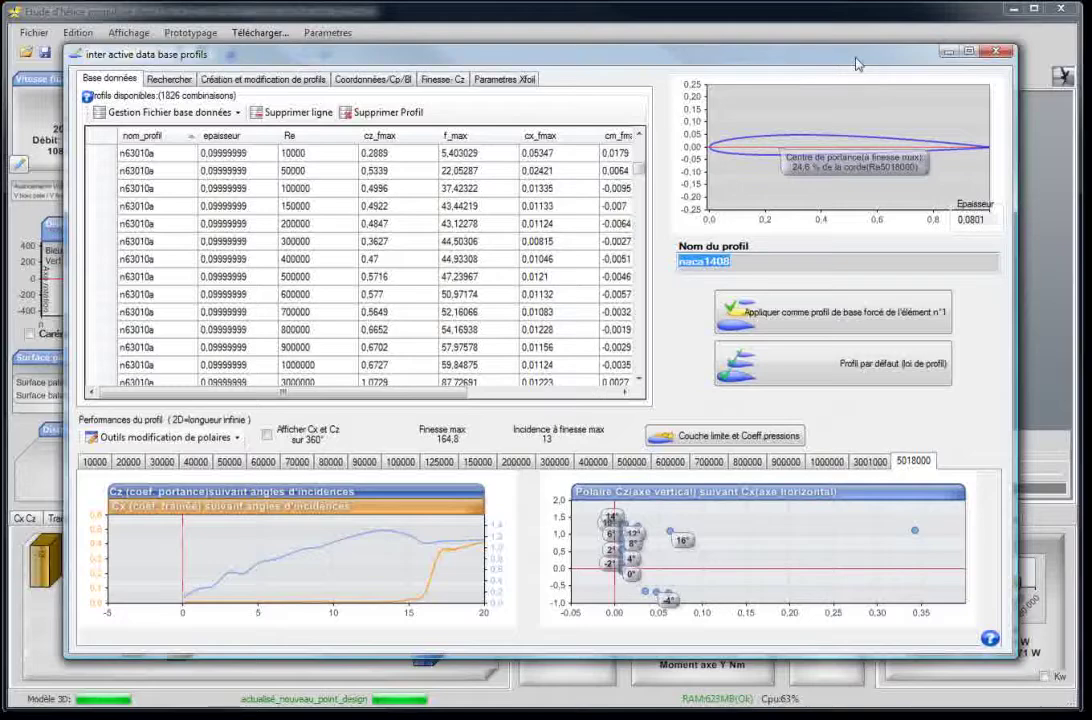
click(947, 54)
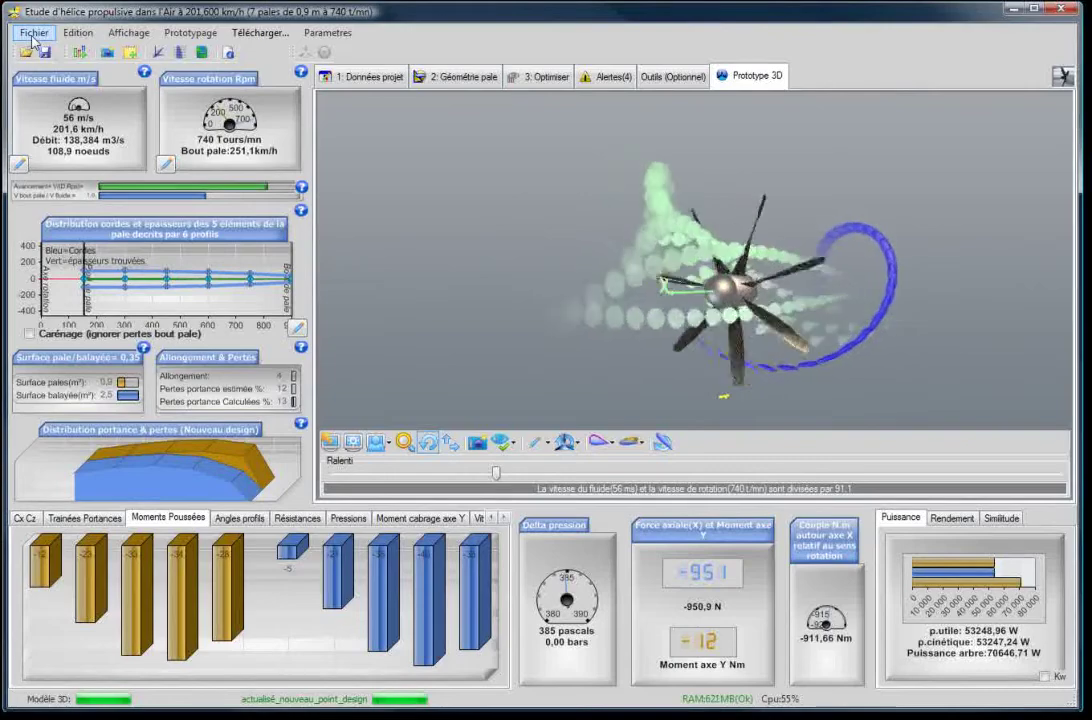
Review the model templates offered for starting a new project without creating one
click(366, 79)
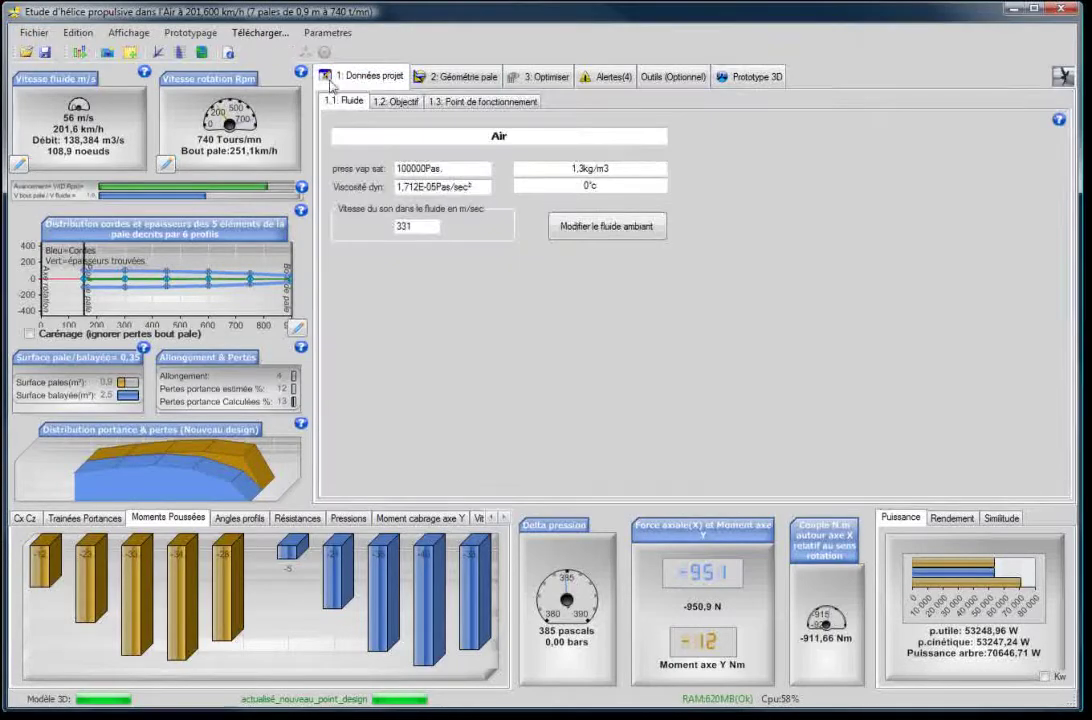
click(33, 33)
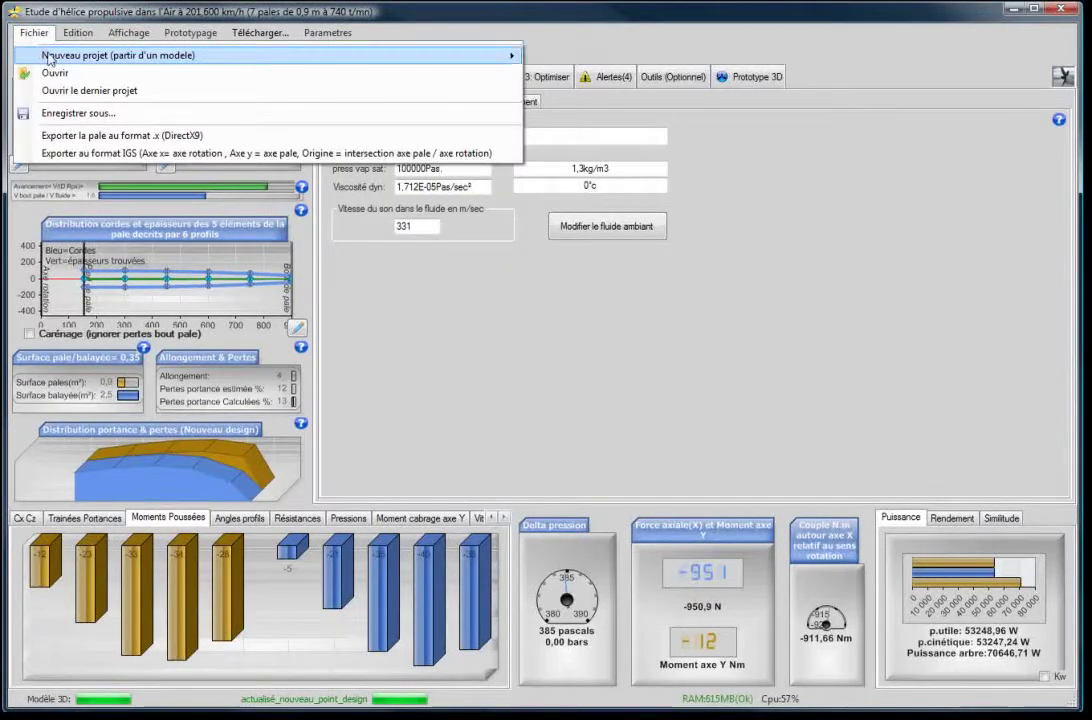
mouse_move(100, 55)
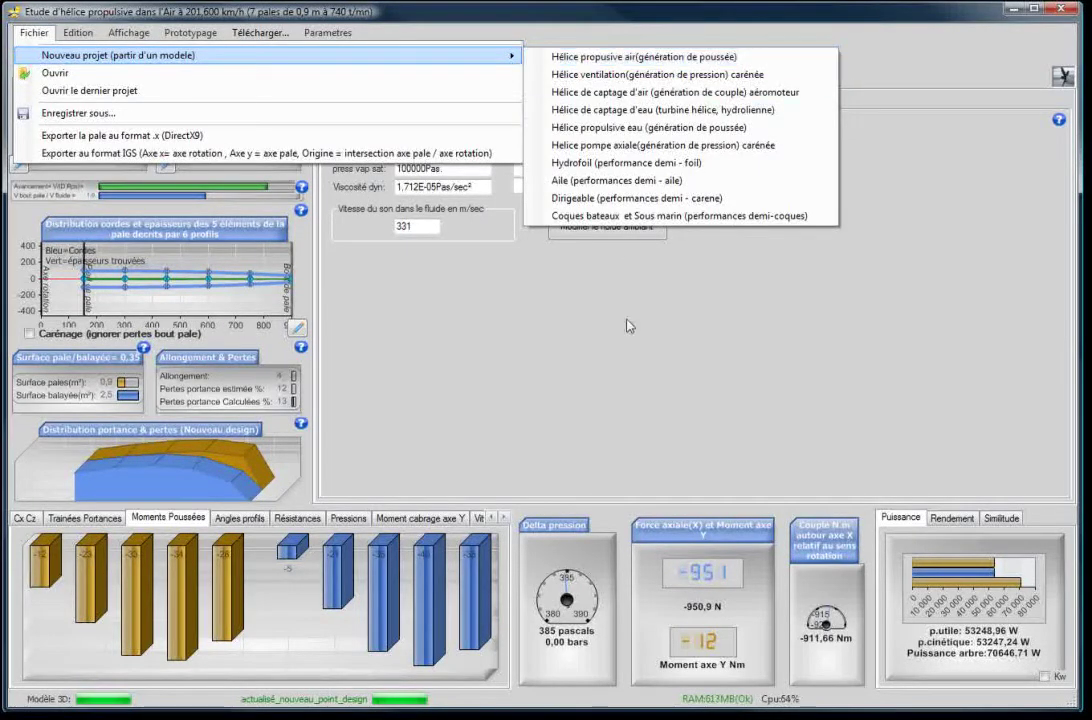
click(527, 321)
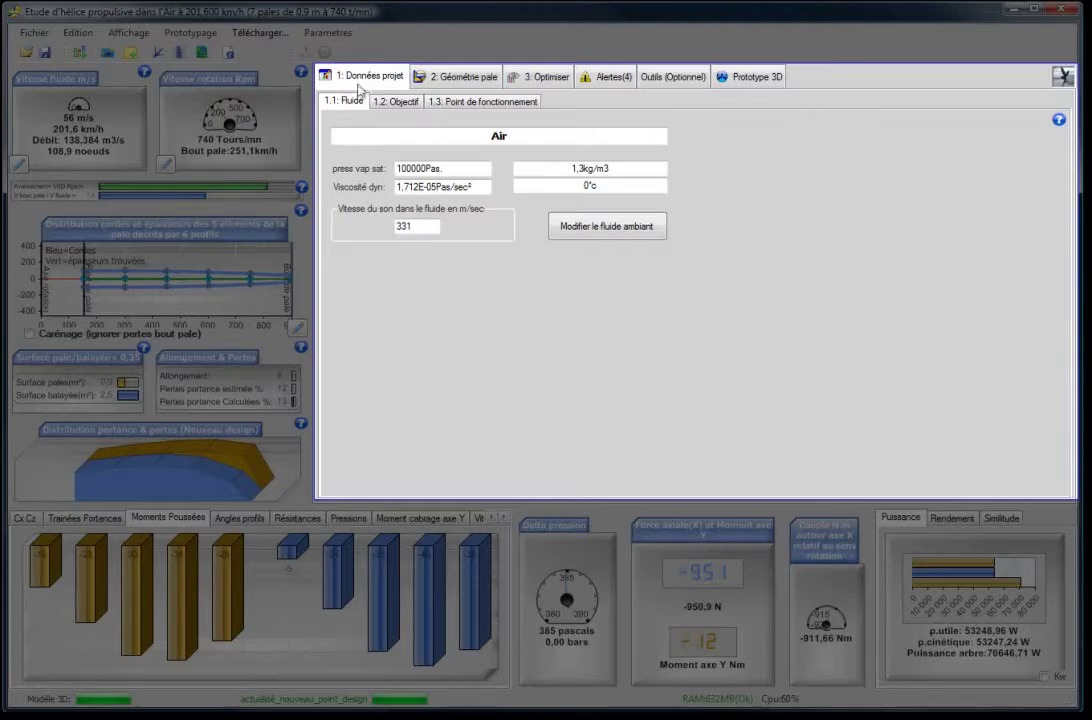
Review the project data: the ambient fluid, the propeller objective types, and the operating point's fluid and rotation speeds
double_click(524, 137)
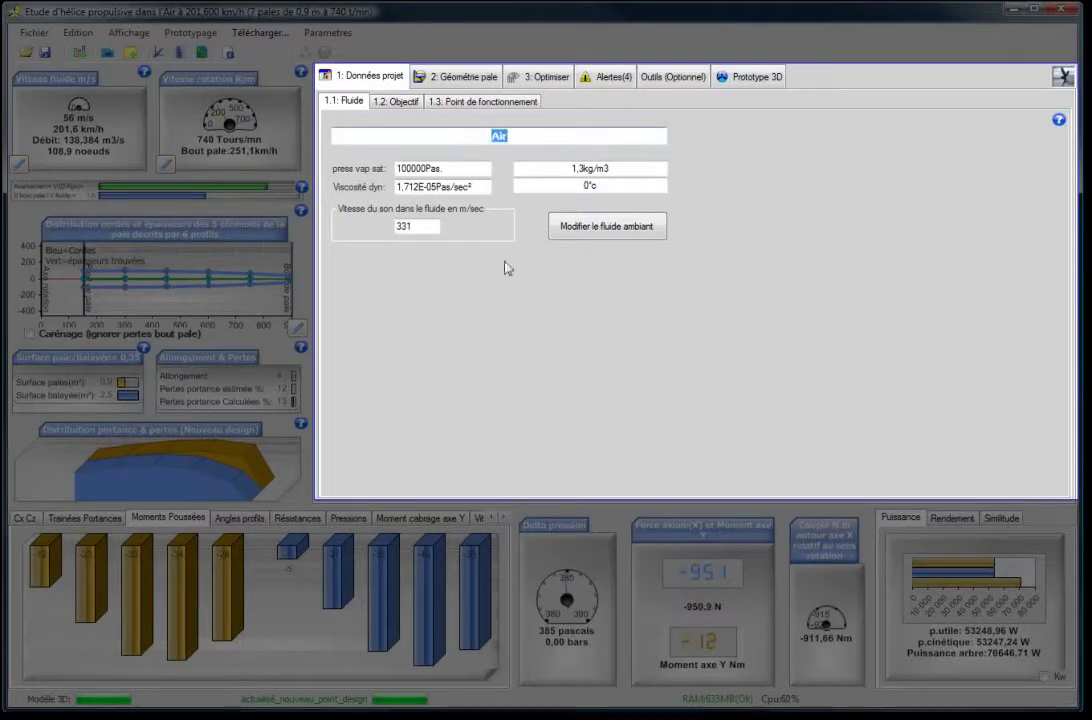
click(398, 103)
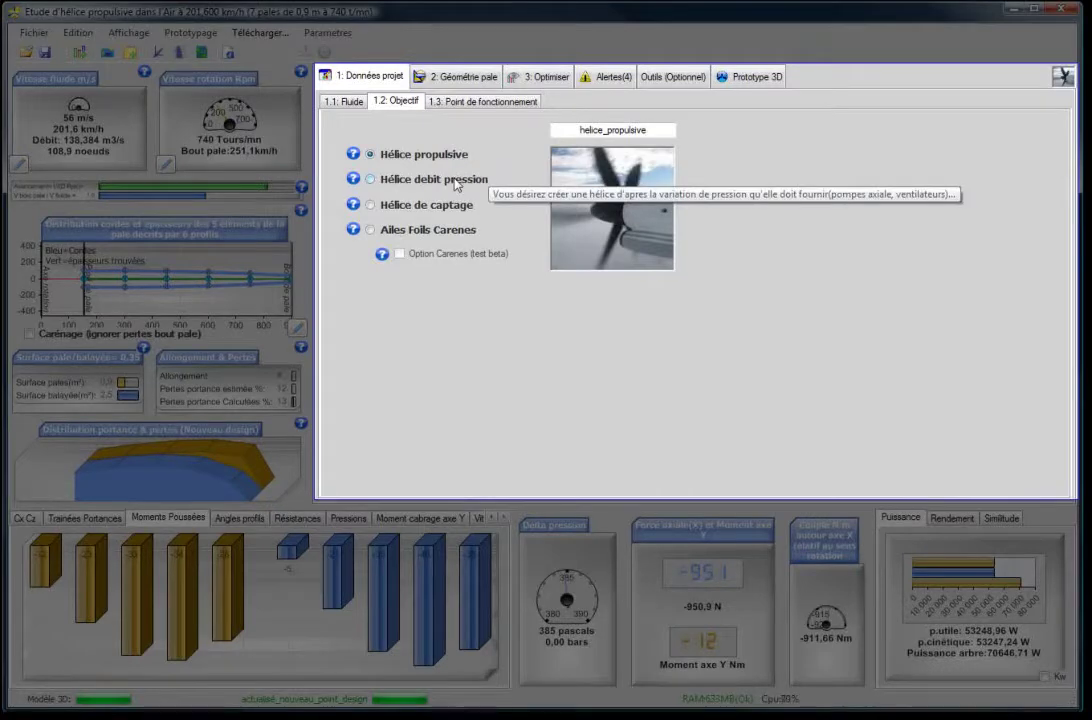
mouse_move(455, 183)
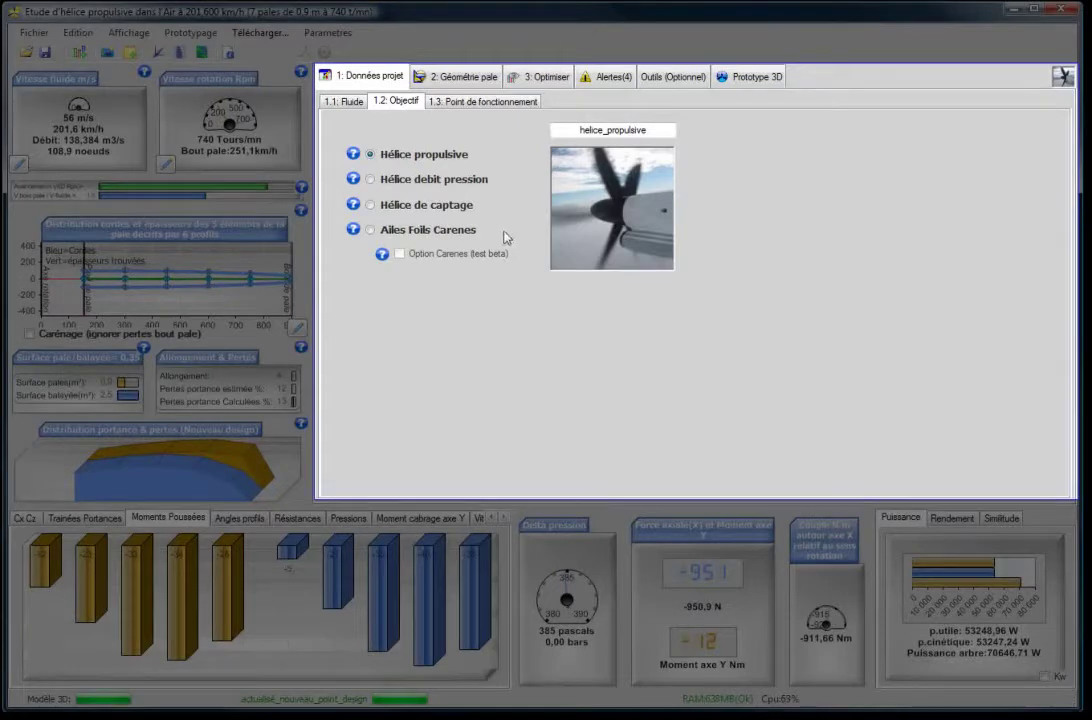
click(466, 102)
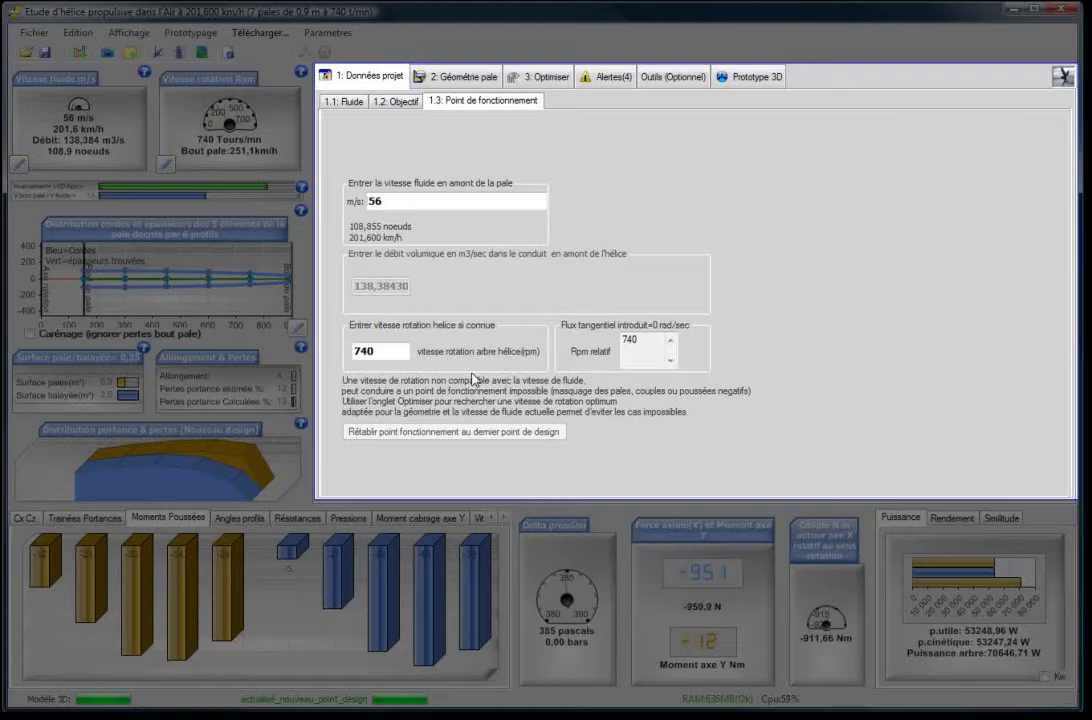
double_click(398, 200)
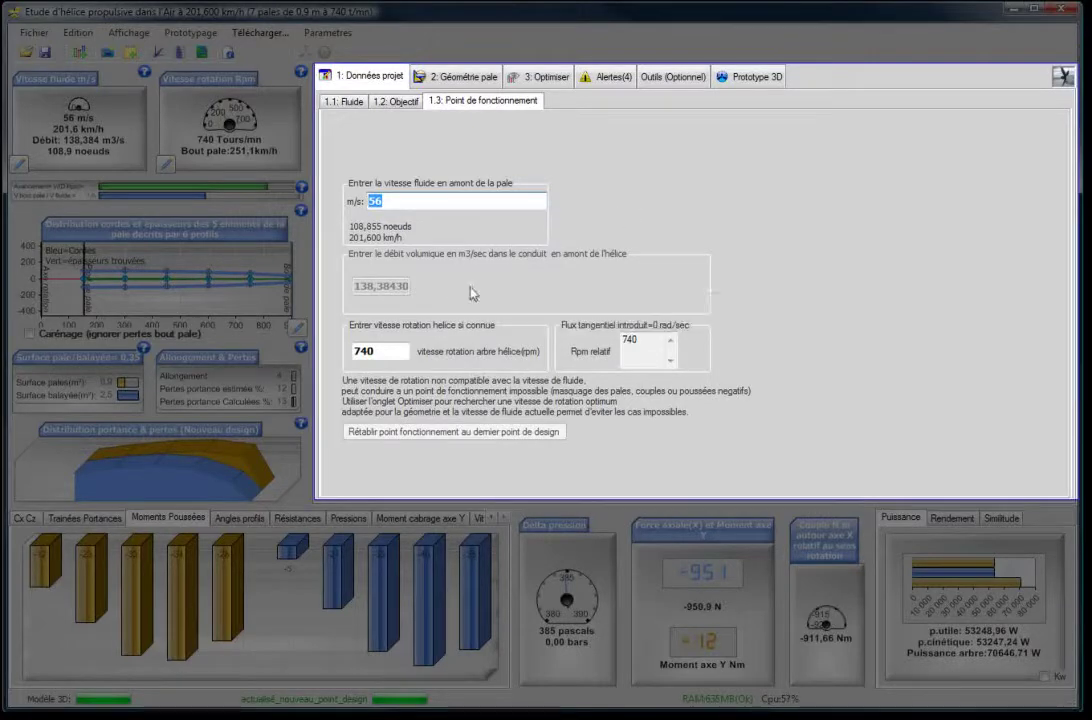
double_click(355, 351)
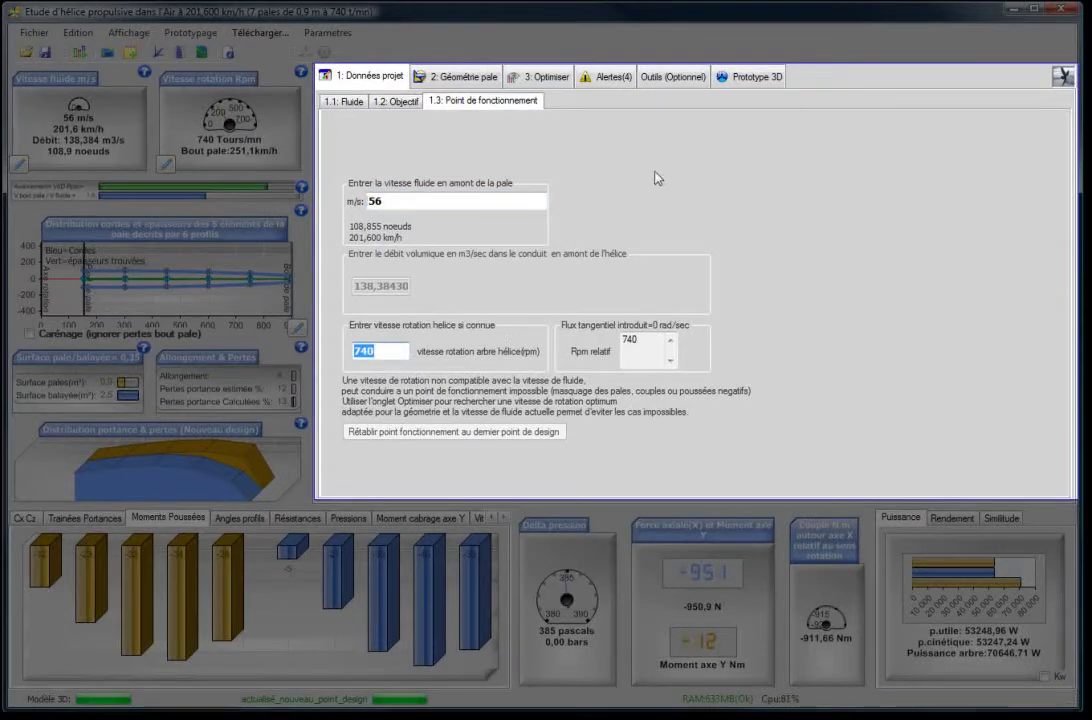
click(420, 202)
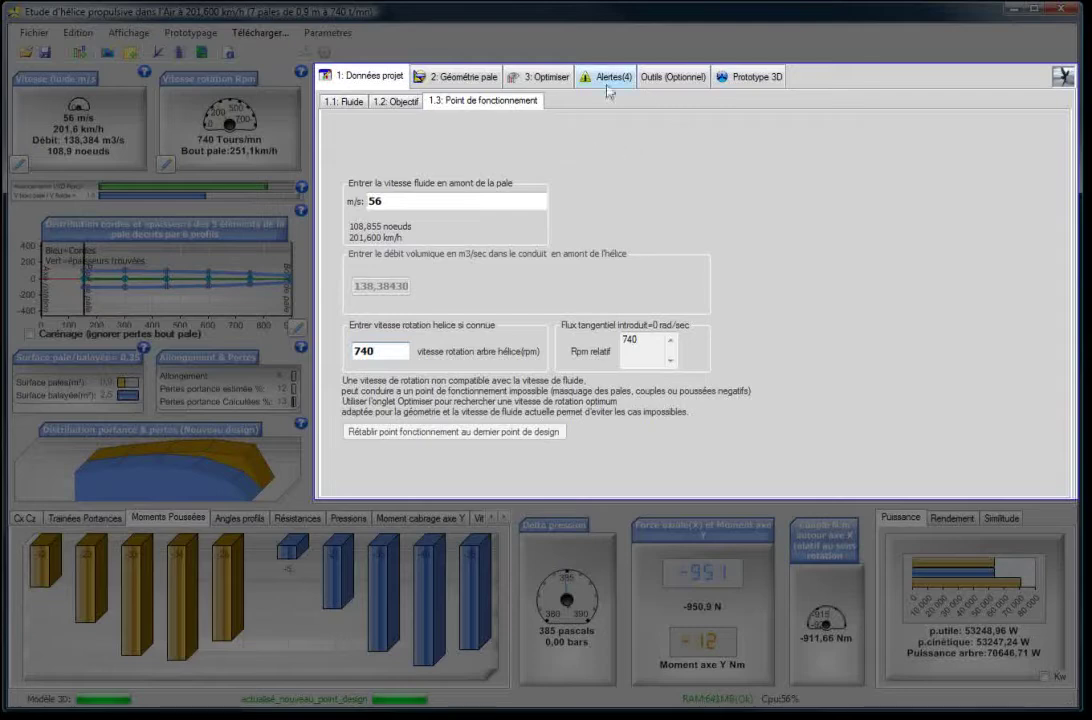
Inspect the blade geometry settings: dimensions, the constant profile law, and the advanced structure options for the blade elements
click(463, 82)
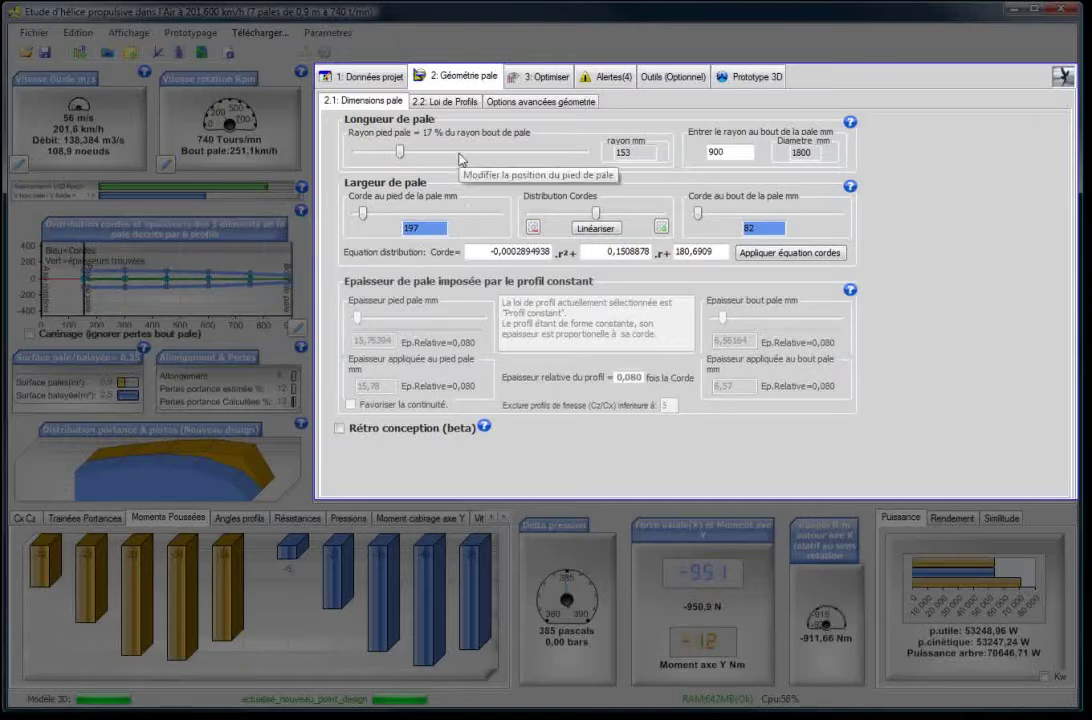
click(448, 103)
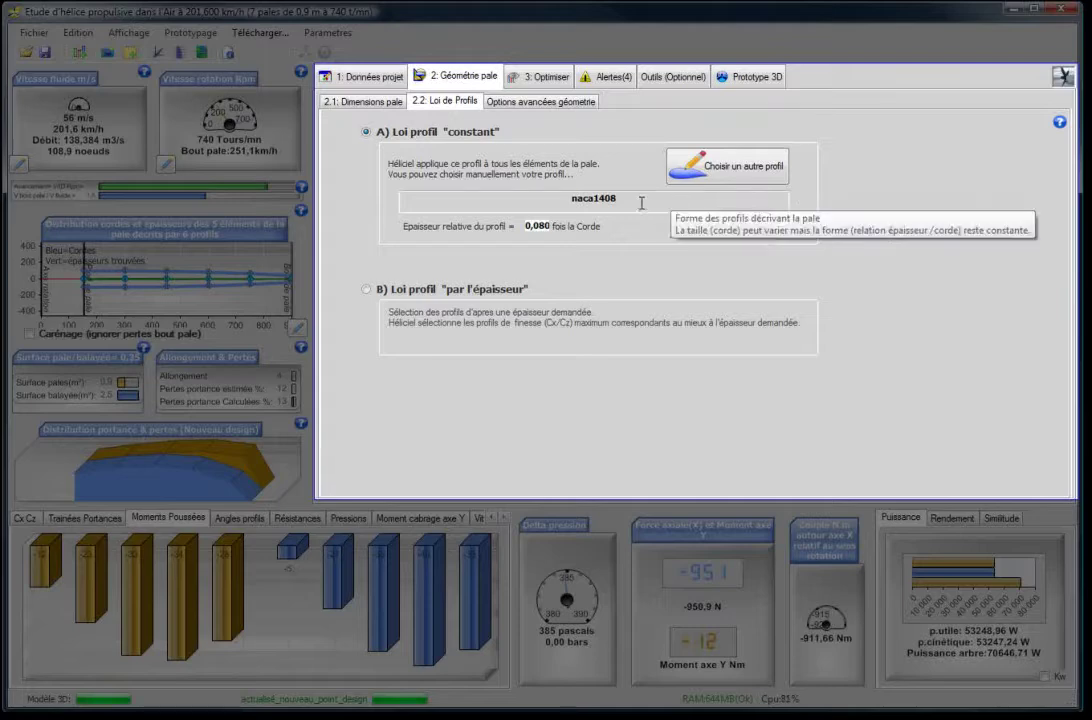
drag(606, 201, 560, 198)
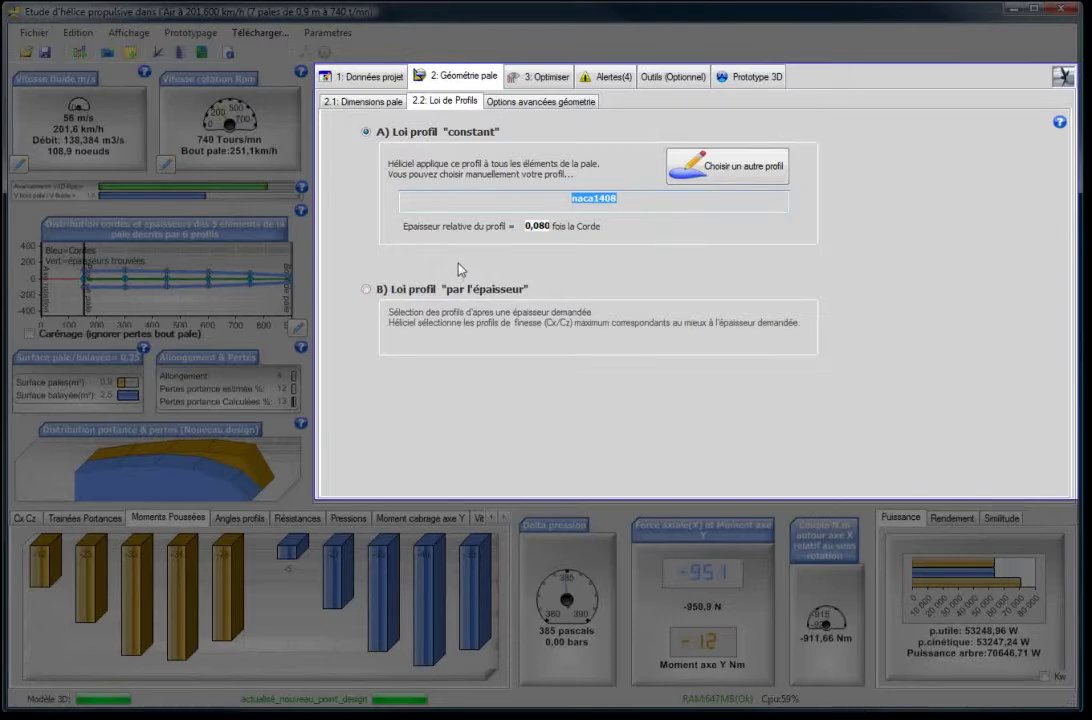
click(540, 101)
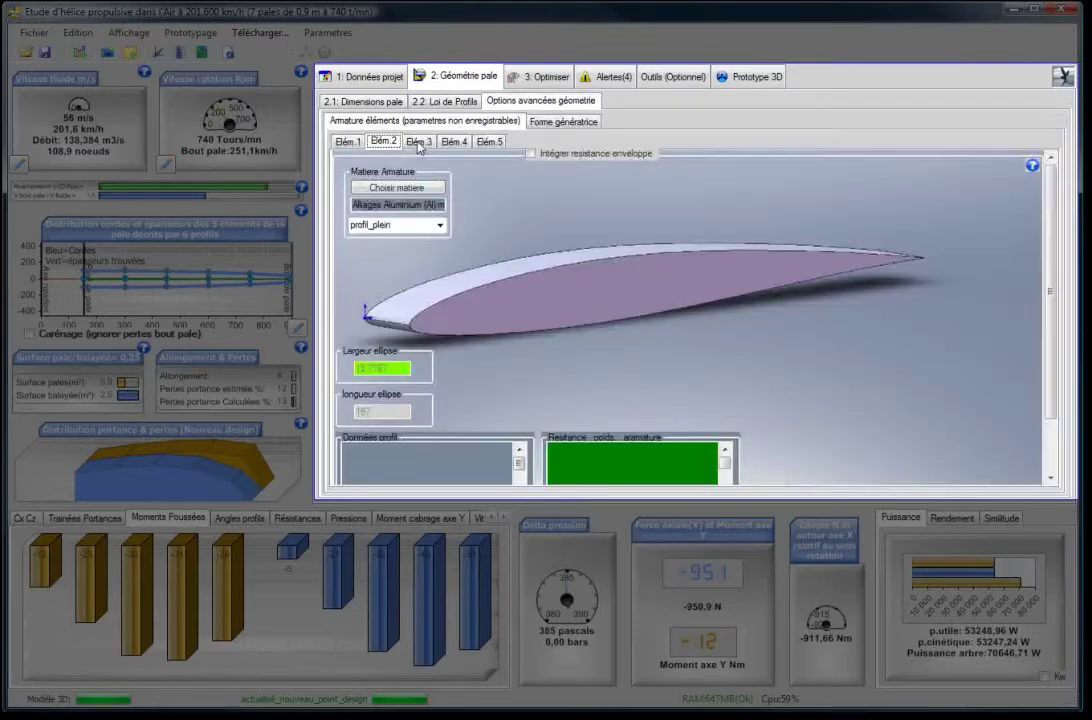
click(347, 141)
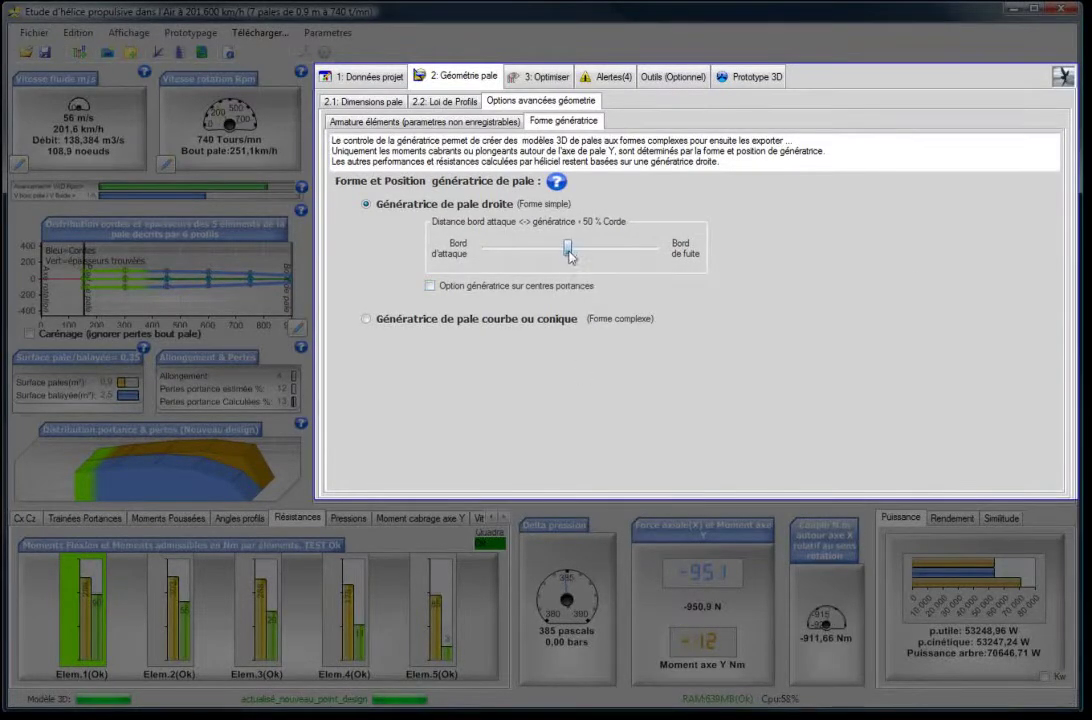
Try the straight blade generatrix at 22 % of the chord from the leading edge, and return it to 50 %
drag(570, 247, 522, 253)
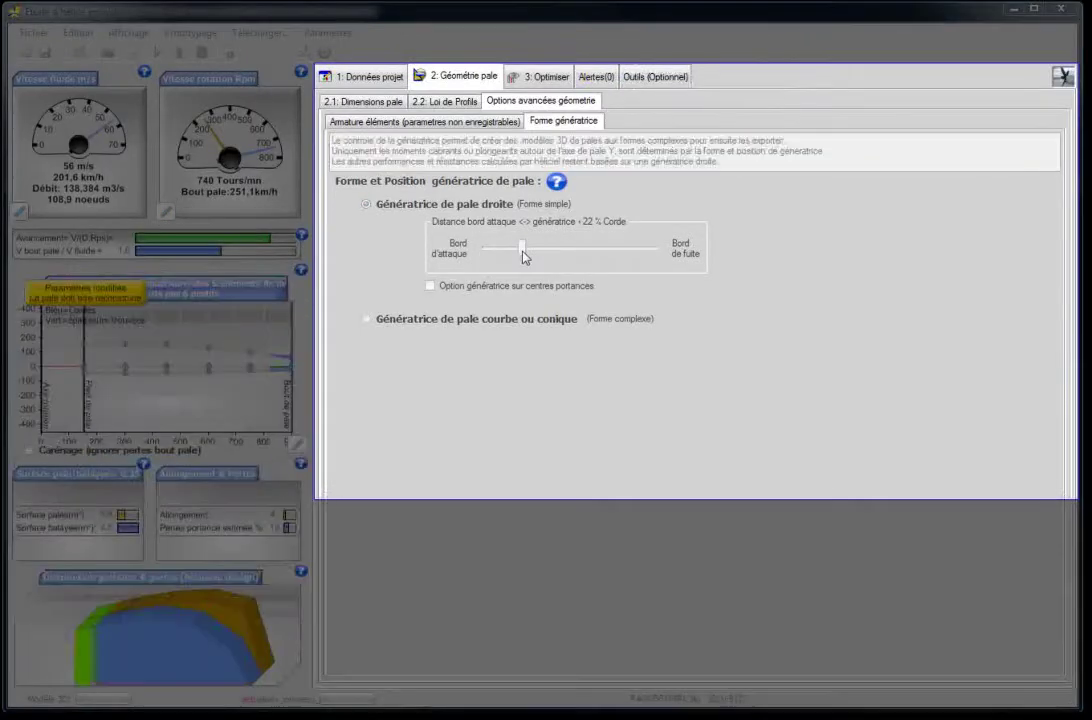
drag(524, 256, 571, 253)
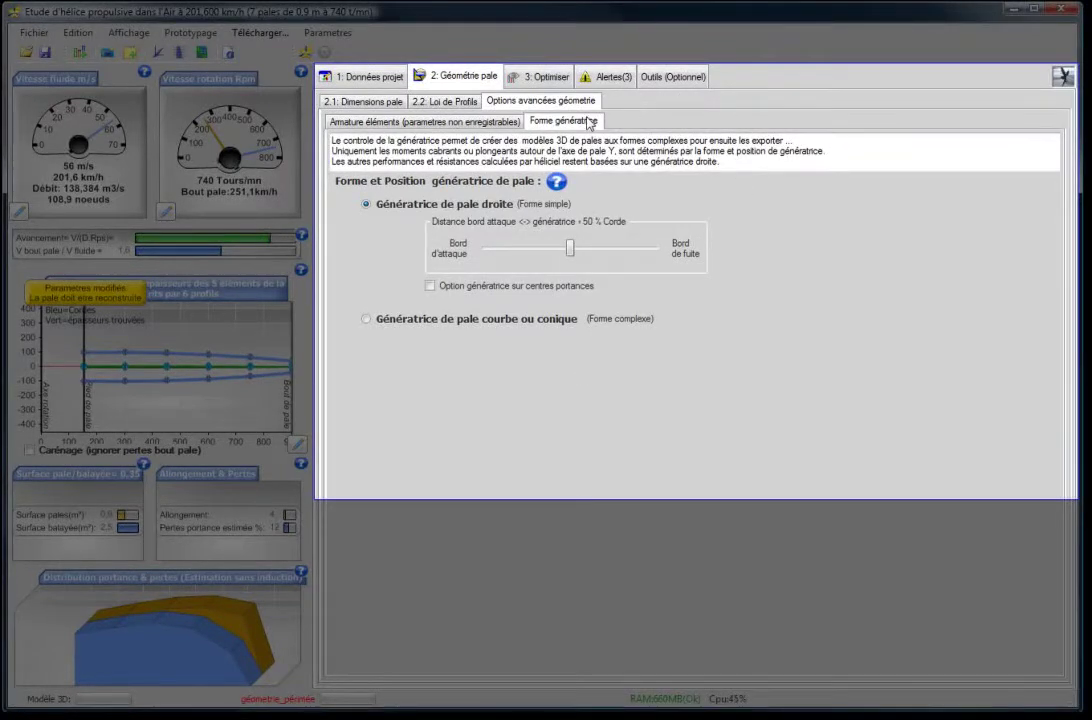
Examine the optimisation options and read the project's errors, warnings and messages
click(528, 81)
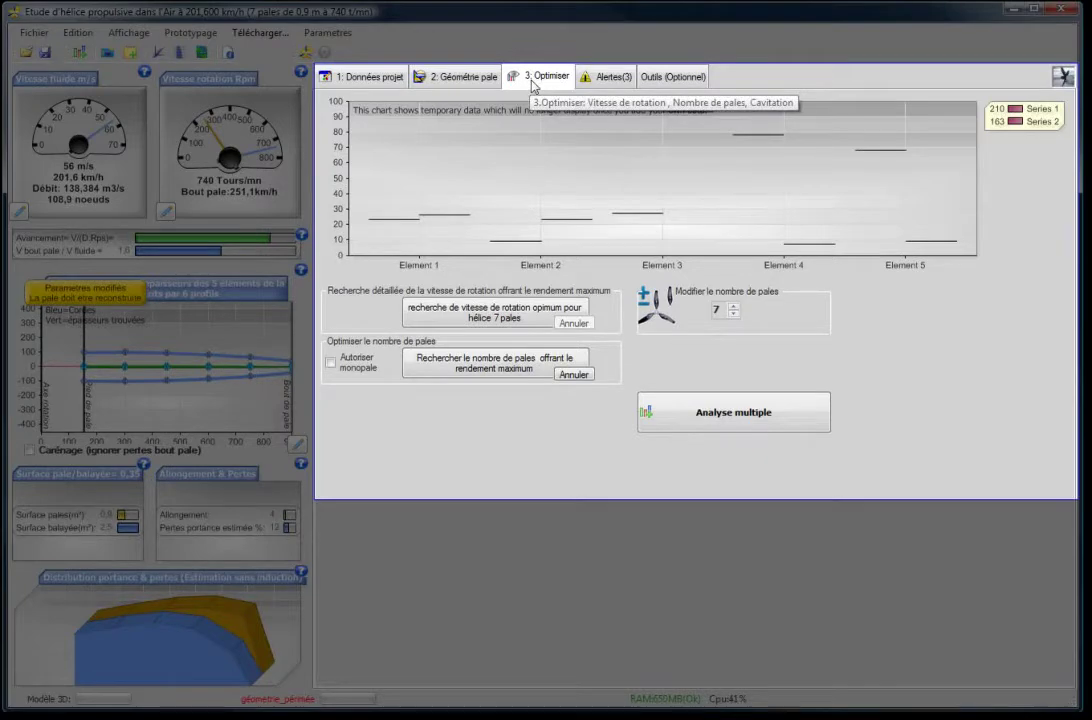
click(602, 80)
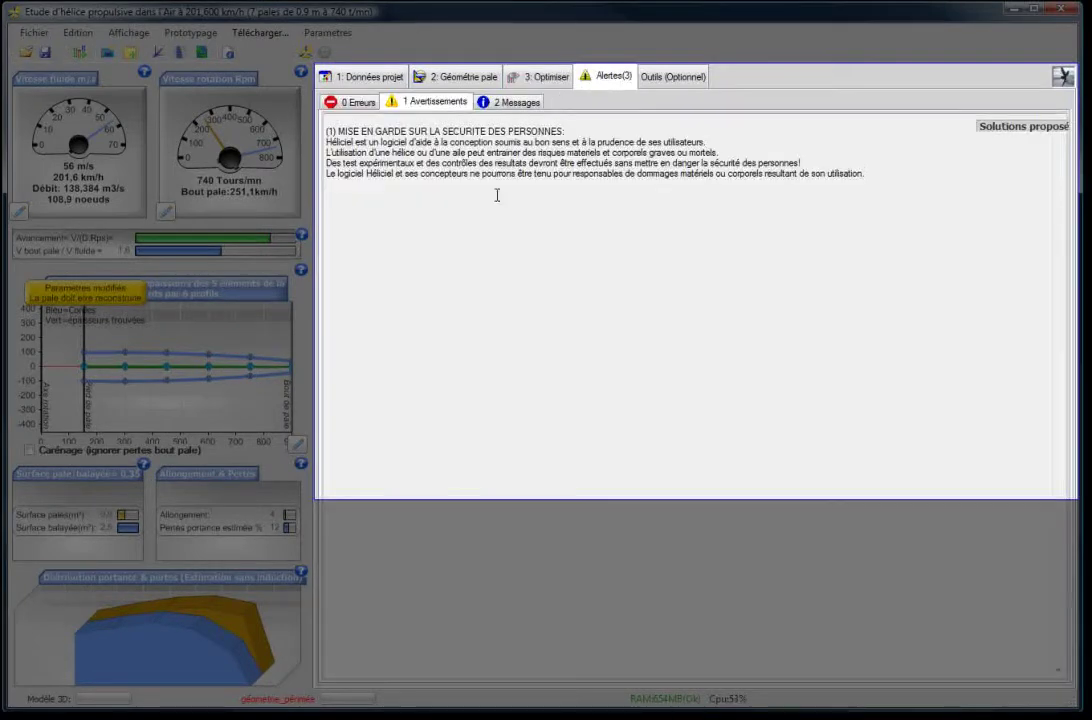
click(358, 102)
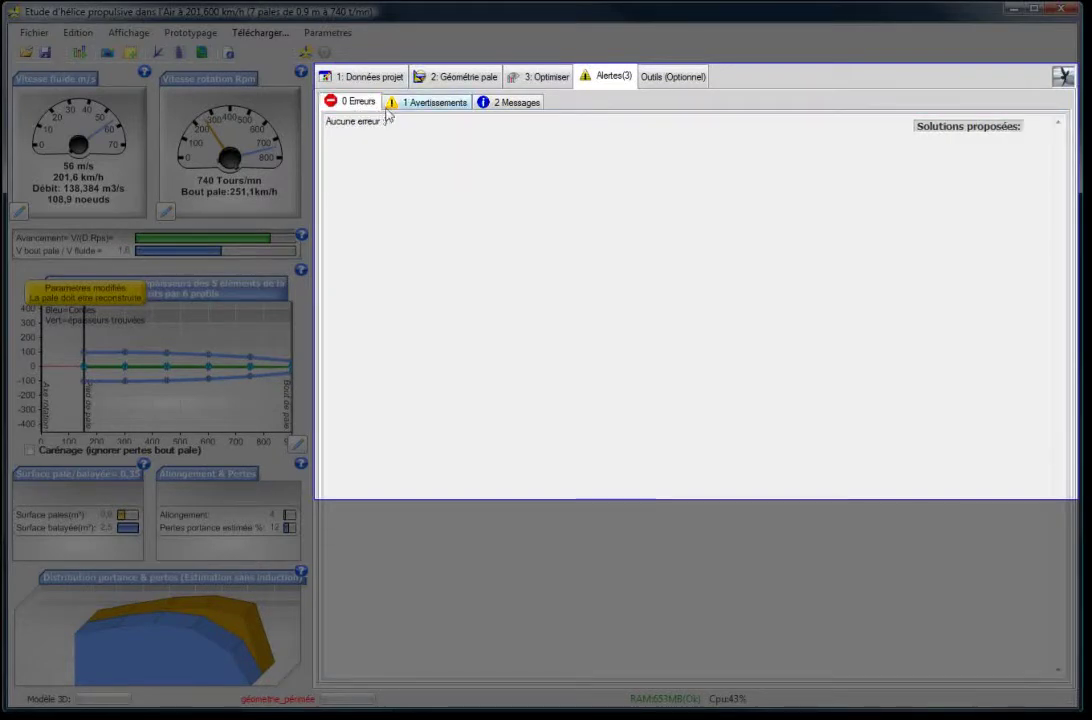
click(400, 104)
click(508, 103)
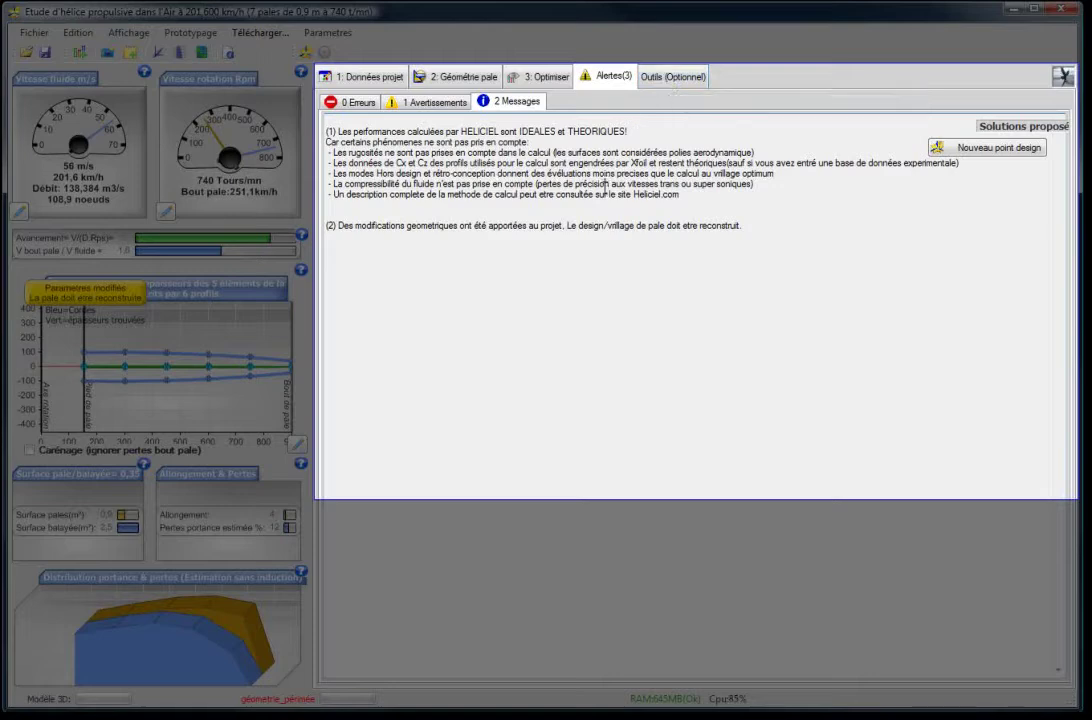
Rebuild the blade as a new design point and inspect the 3D propeller prototype from several angles
click(306, 53)
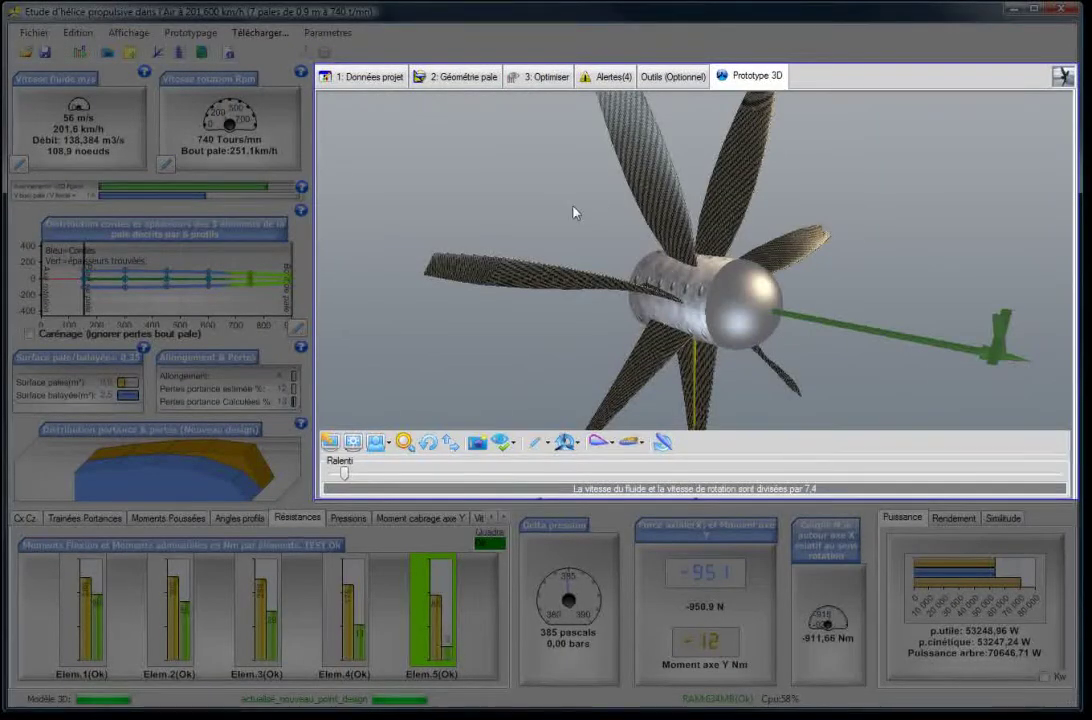
click(428, 442)
drag(785, 414, 685, 370)
scroll(685, 372, down, 3)
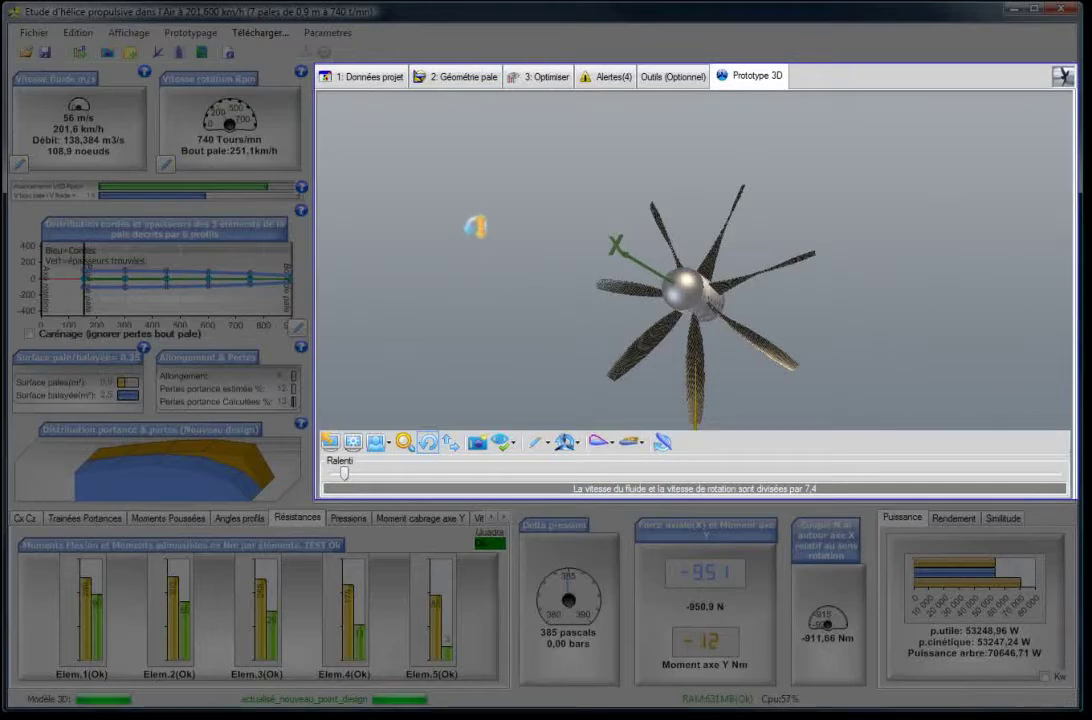
drag(480, 204, 605, 216)
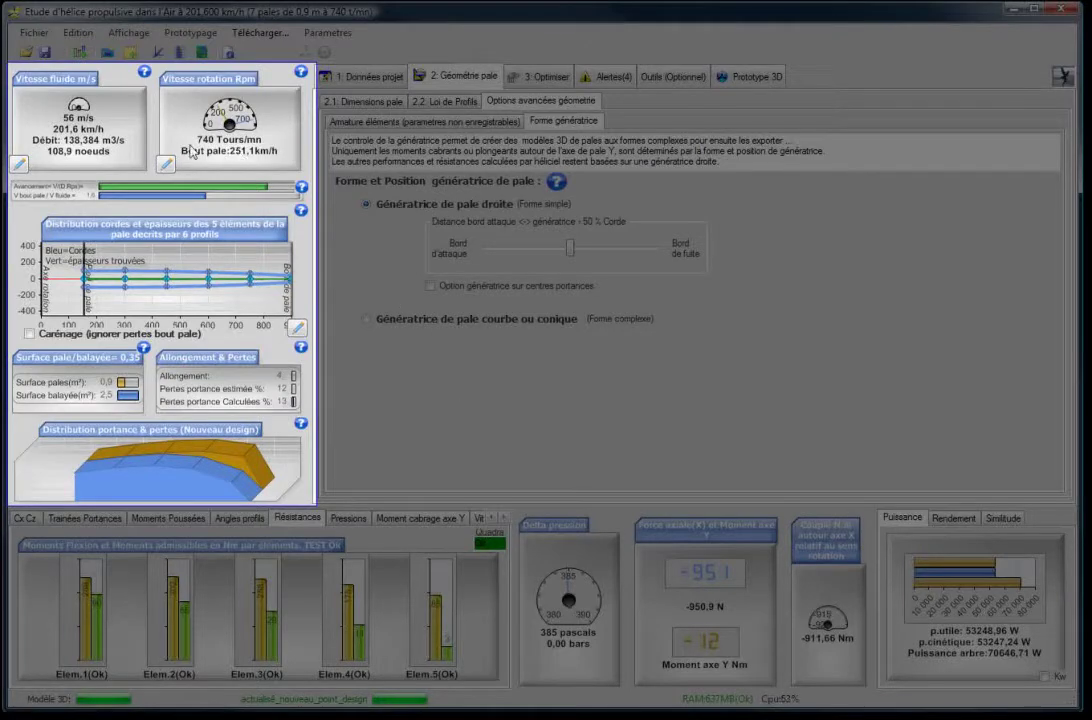
Examine the per-element result charts for Cx and Cz coefficients, drag and lift, and moments and thrusts
mouse_move(92, 250)
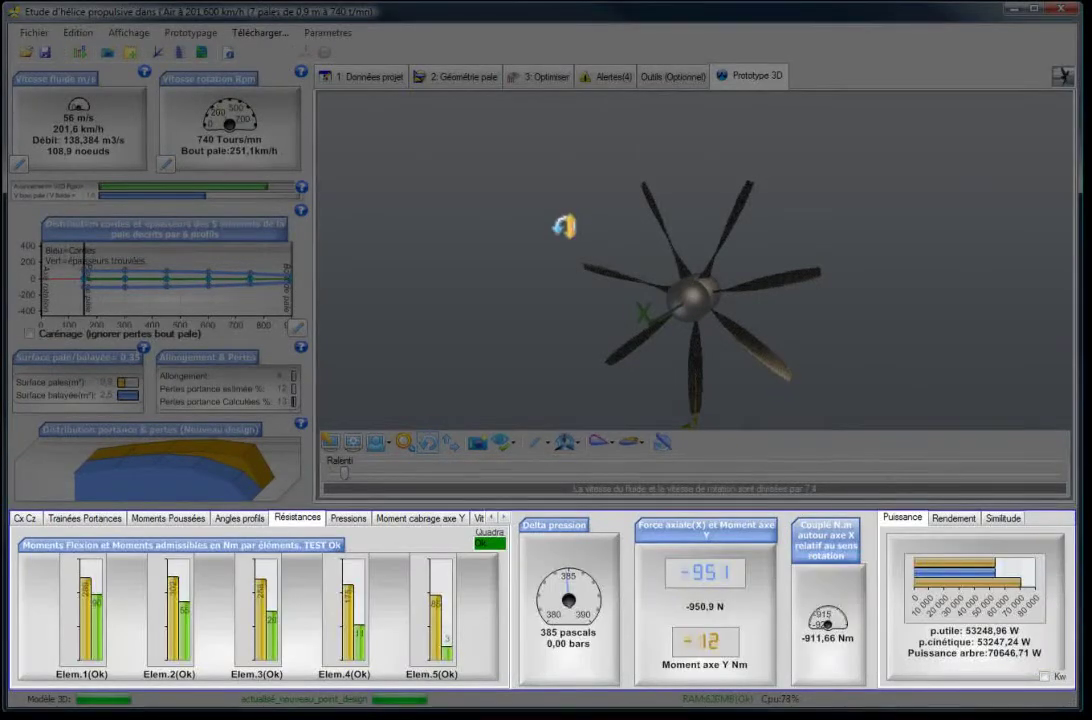
drag(555, 349, 555, 341)
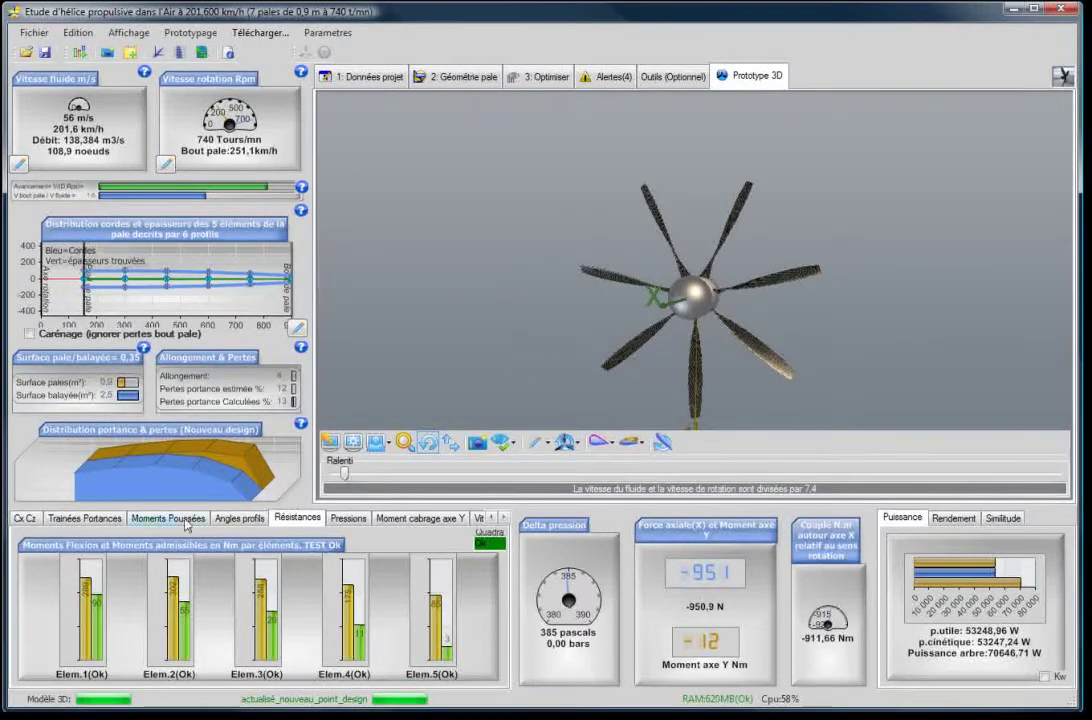
click(24, 518)
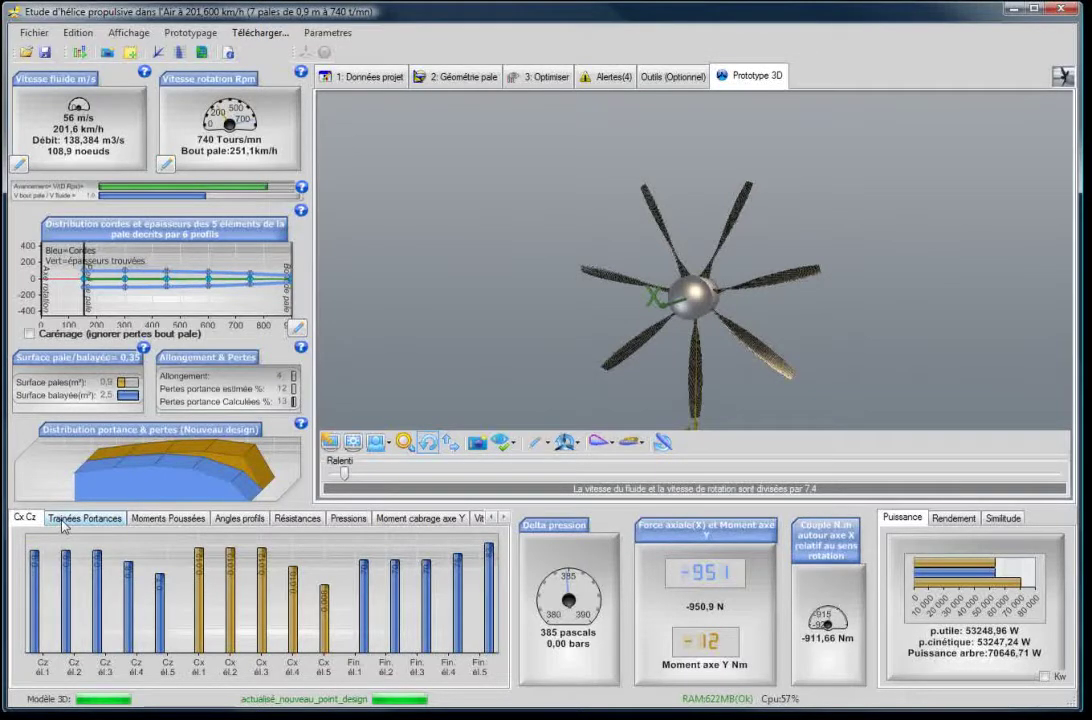
click(62, 522)
click(157, 522)
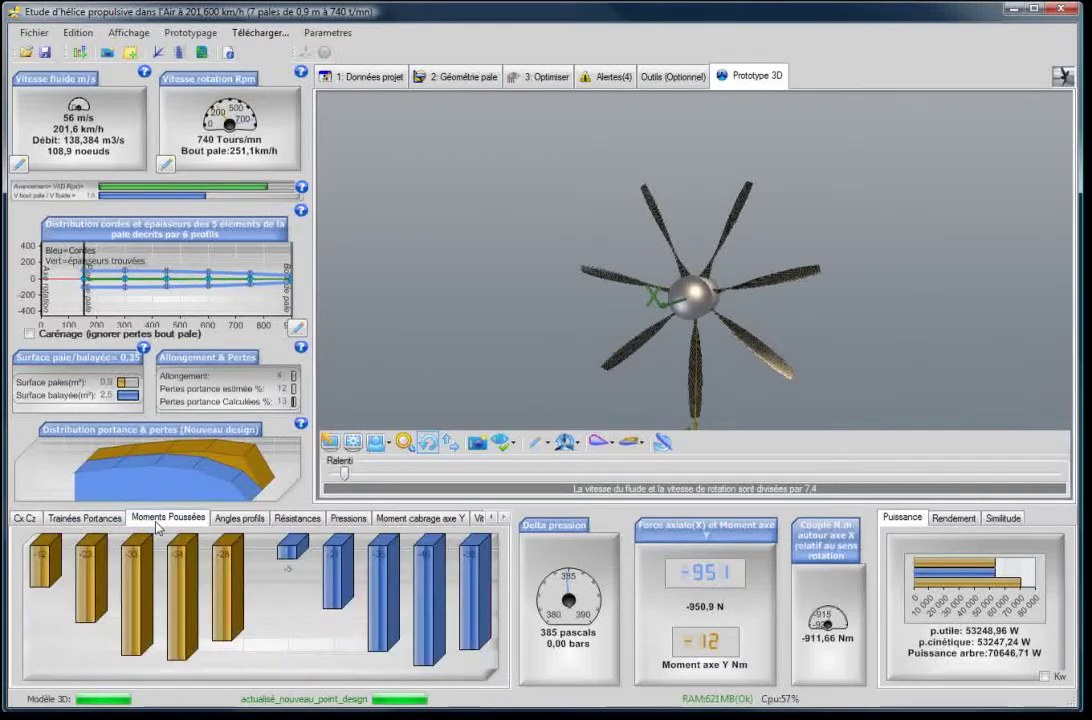
Examine the per-element result charts for profile angles, resistances, pressures, Y-axis pitching moment, fluid speeds and fluid angles
click(250, 528)
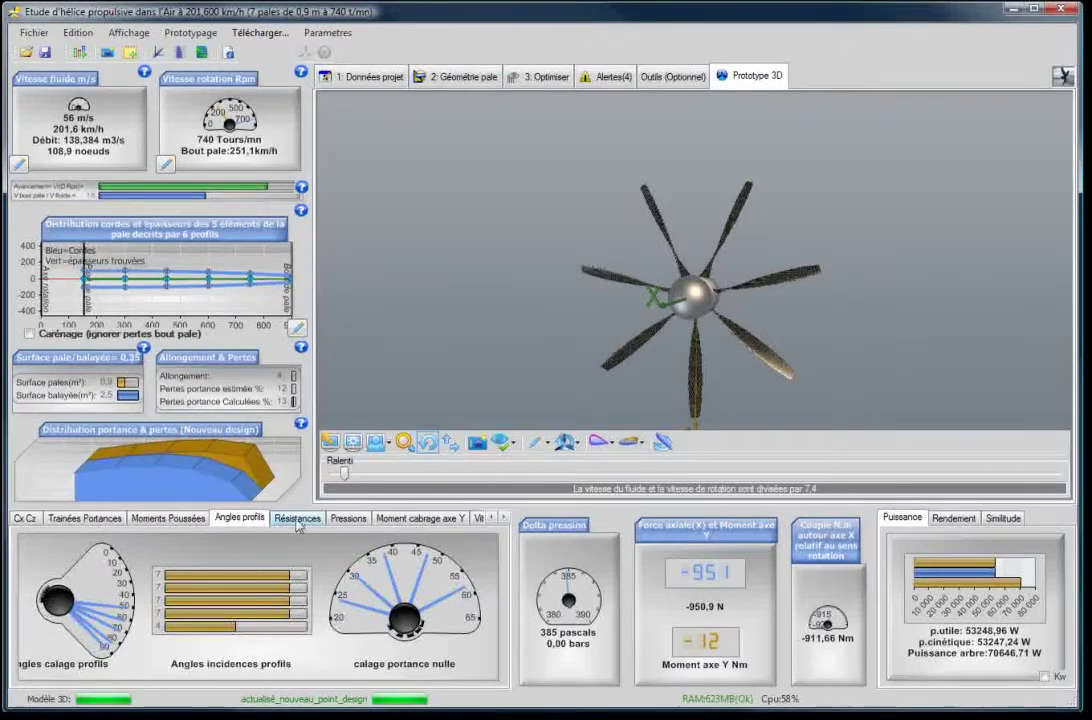
click(297, 524)
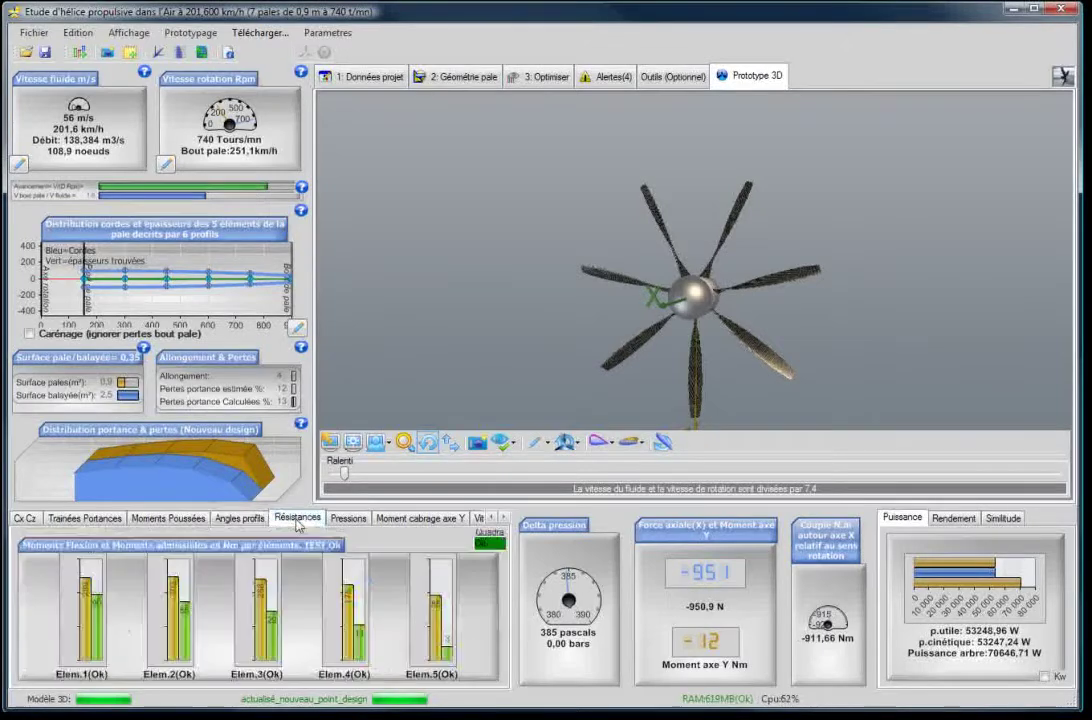
click(350, 520)
click(420, 518)
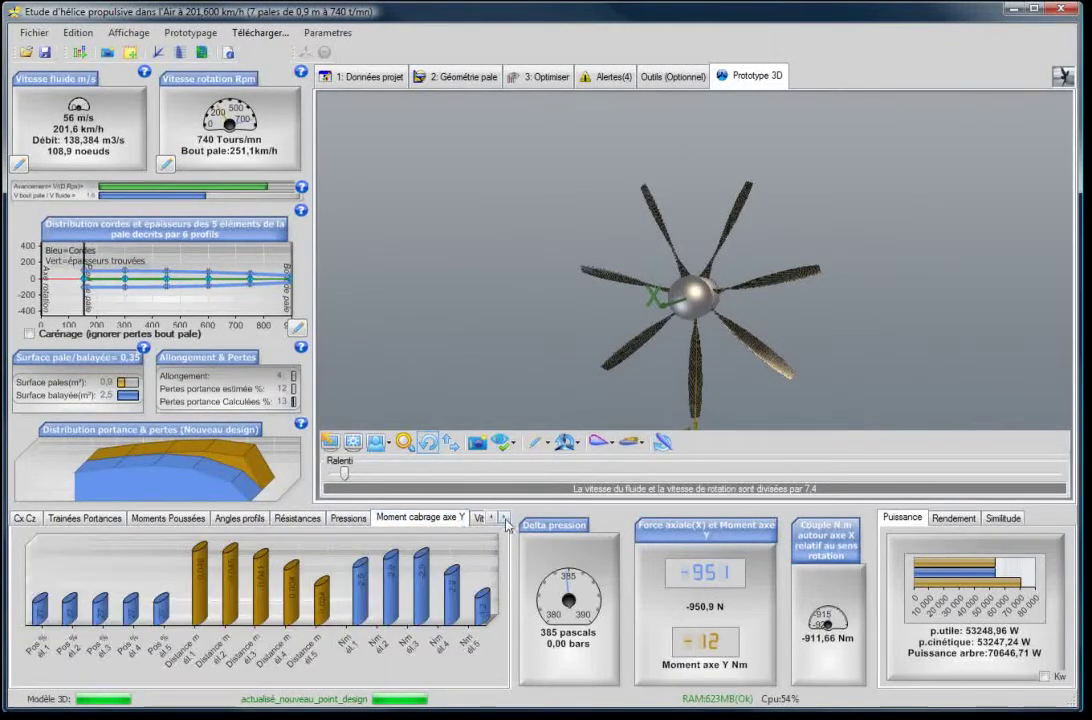
click(503, 518)
click(503, 518)
click(386, 518)
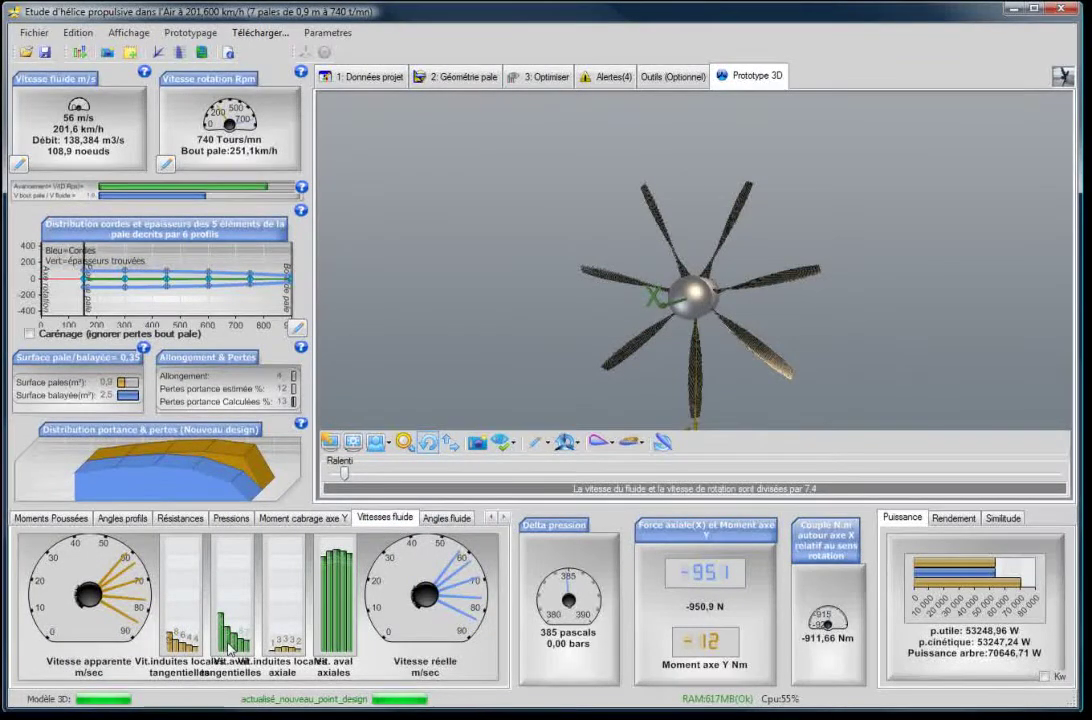
click(441, 521)
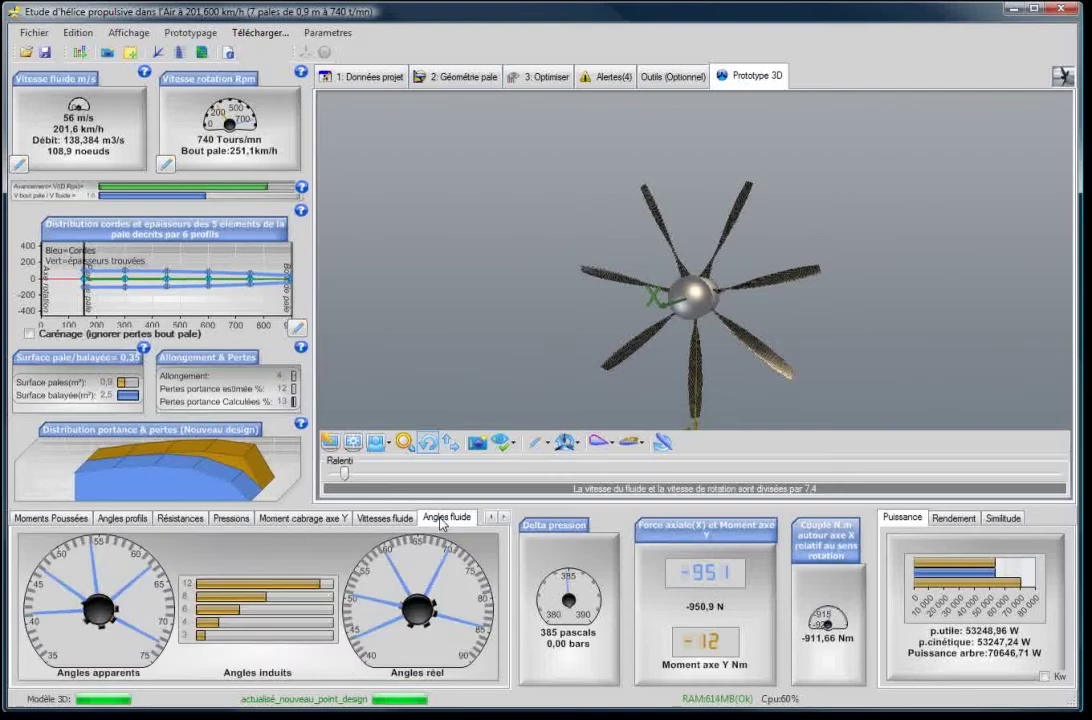
click(300, 519)
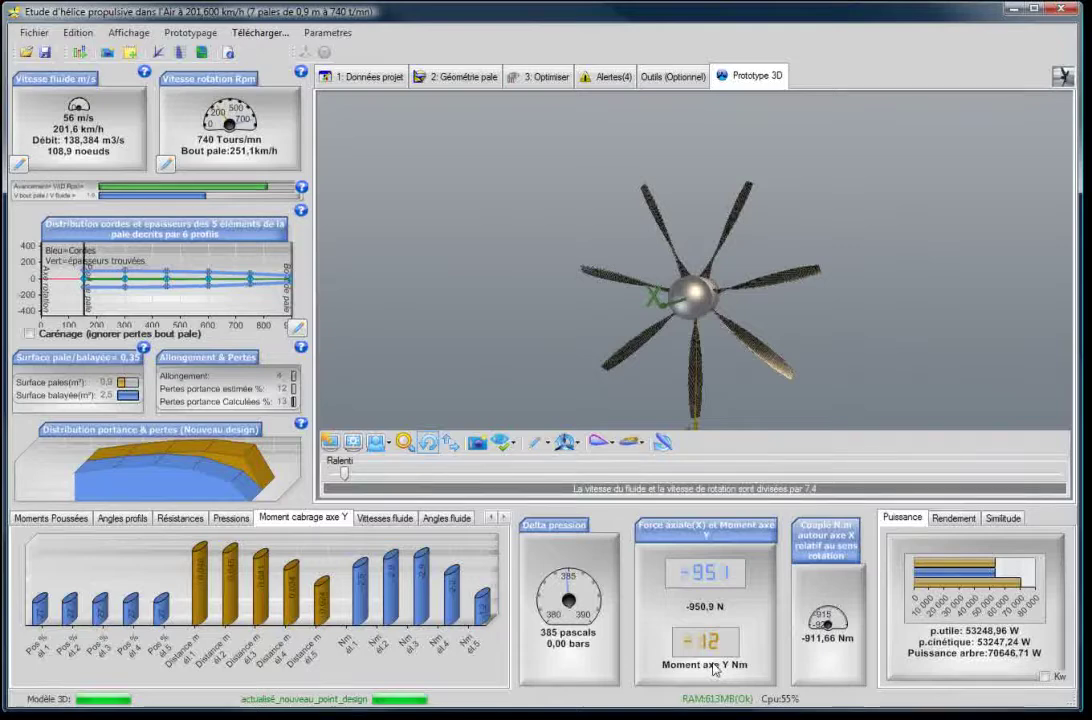
Examine the axial force and Y-axis moment results against the 3D propeller seen from several angles
mouse_move(718, 631)
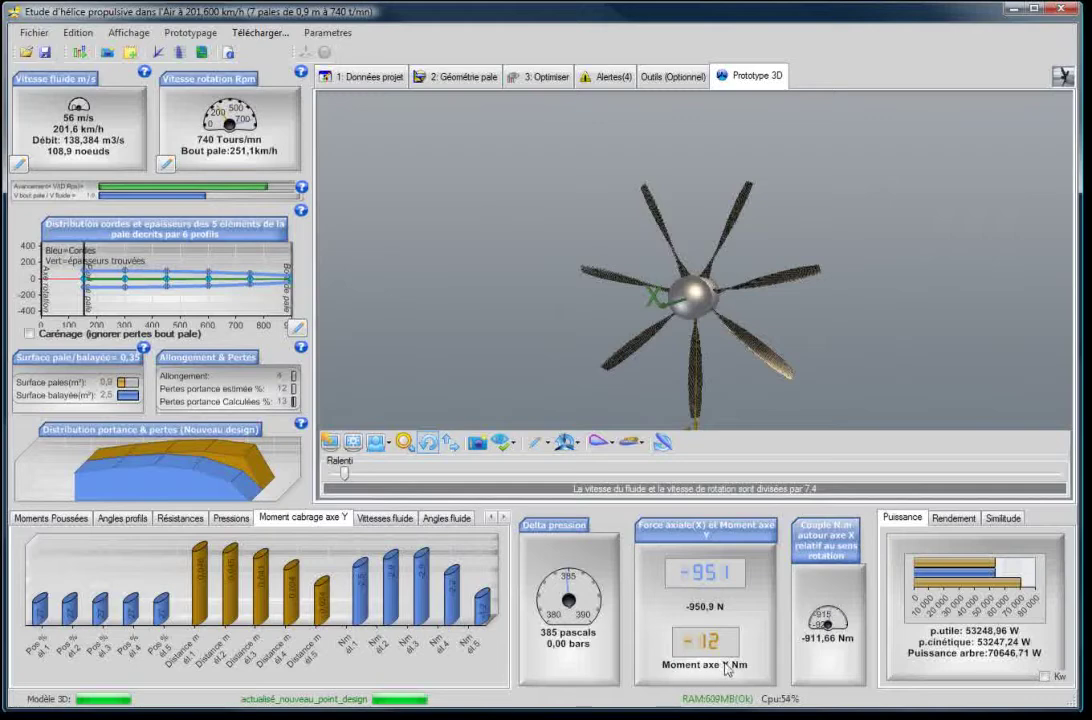
drag(731, 392, 688, 309)
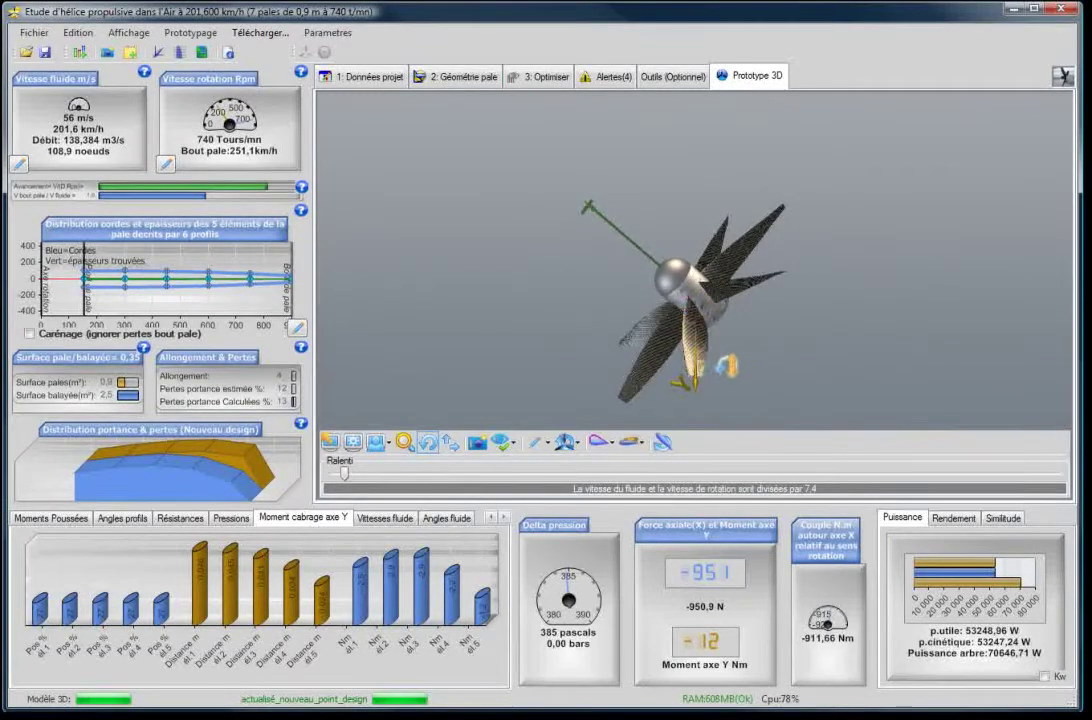
mouse_move(725, 366)
mouse_down()
mouse_move(757, 333)
mouse_move(712, 330)
mouse_move(668, 370)
mouse_move(738, 368)
mouse_up()
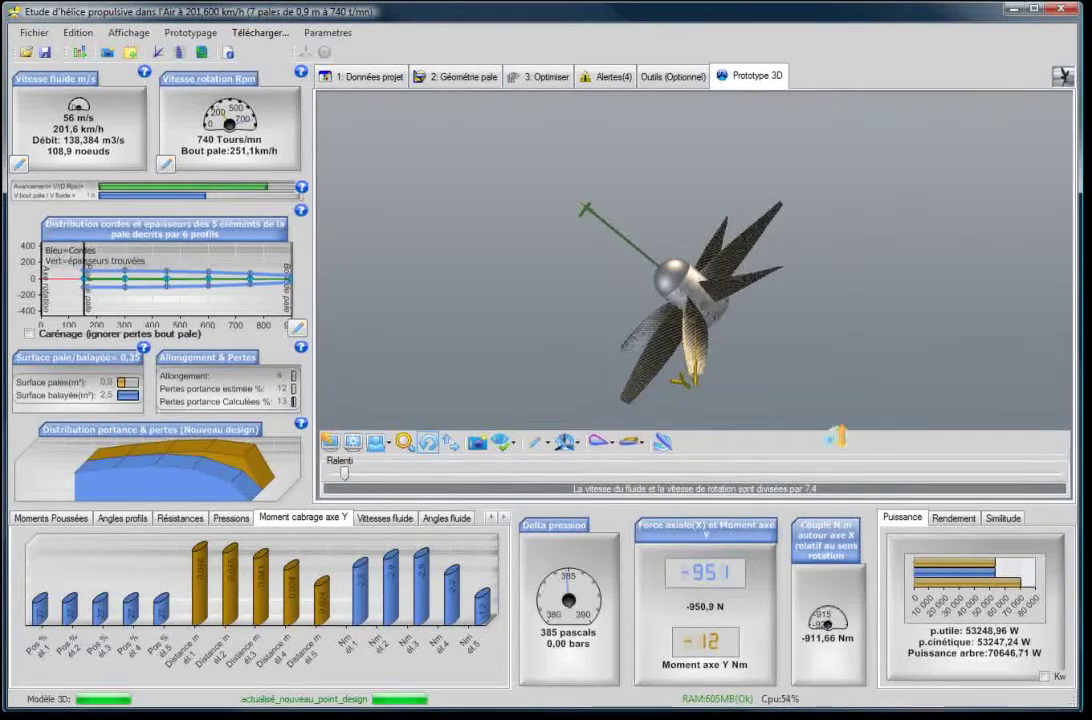
mouse_move(838, 436)
mouse_down()
mouse_move(834, 341)
mouse_move(831, 440)
mouse_up()
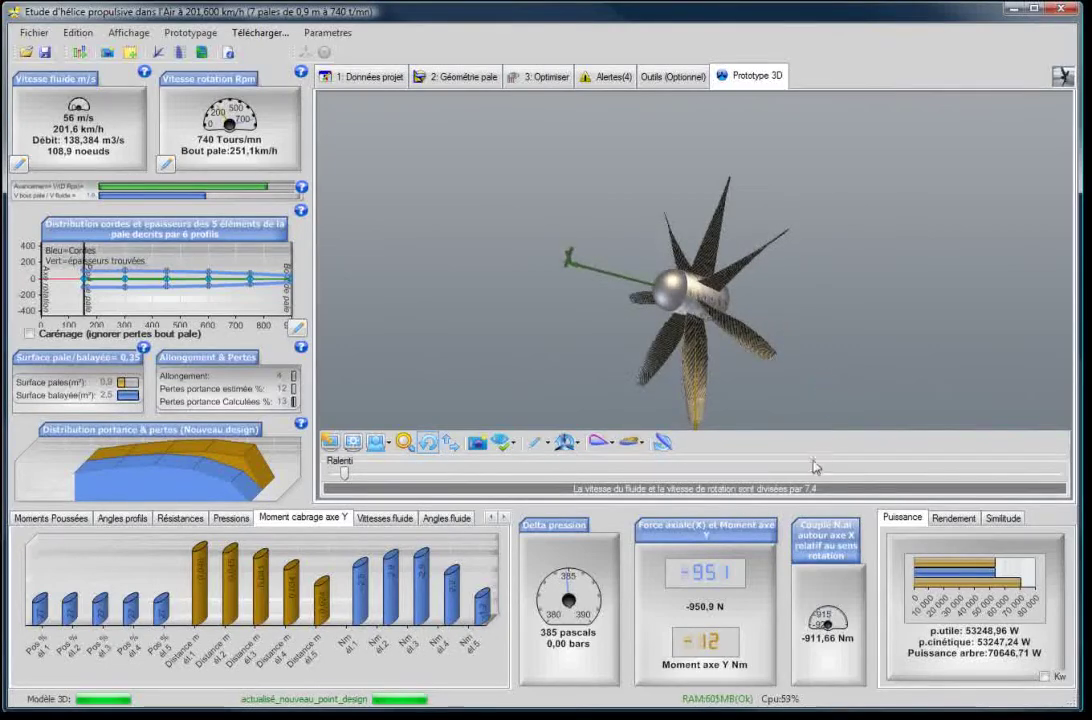
drag(838, 317, 885, 323)
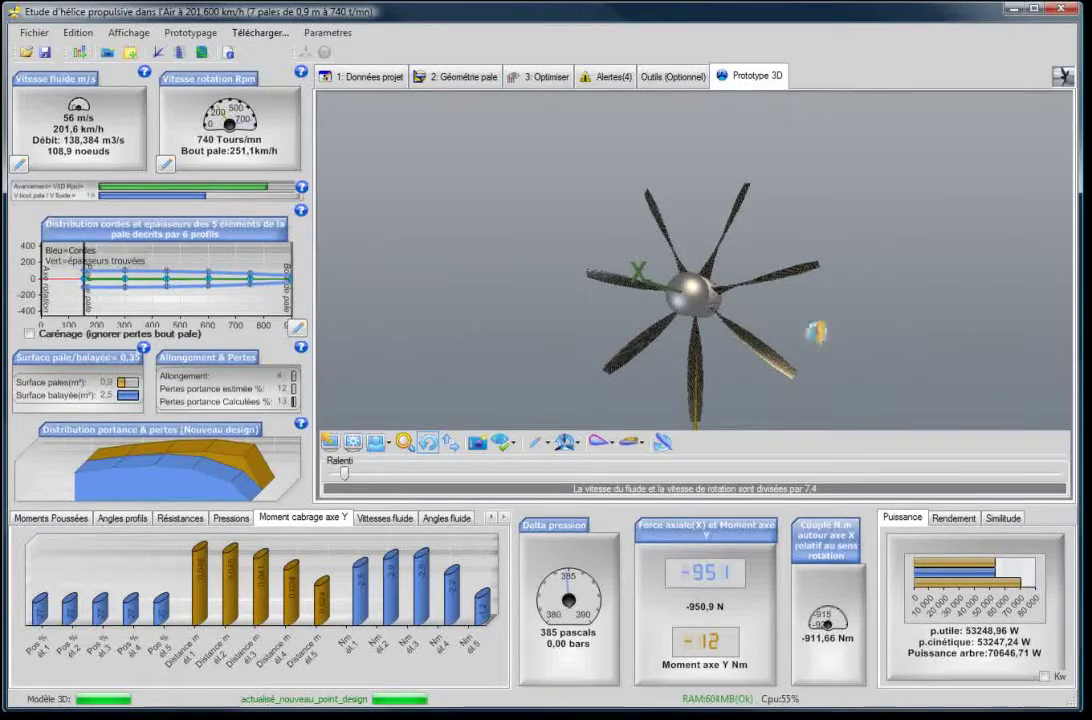
drag(808, 325, 835, 330)
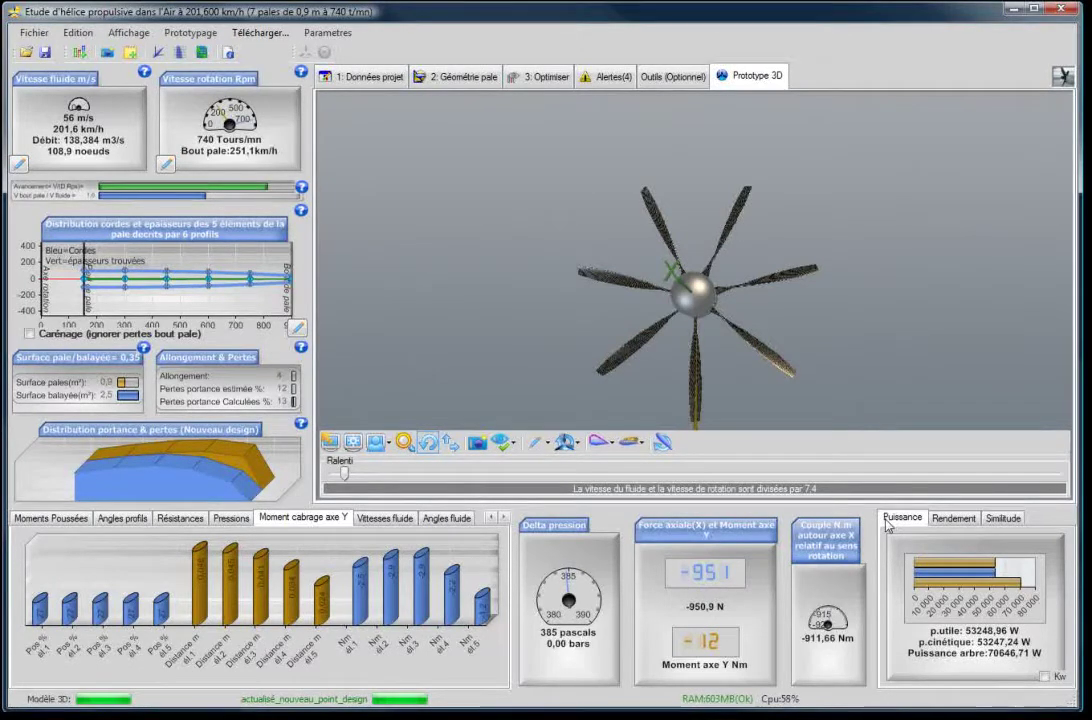
Show the power results in kW, and view the efficiency chart and the similitude parameters
click(1044, 676)
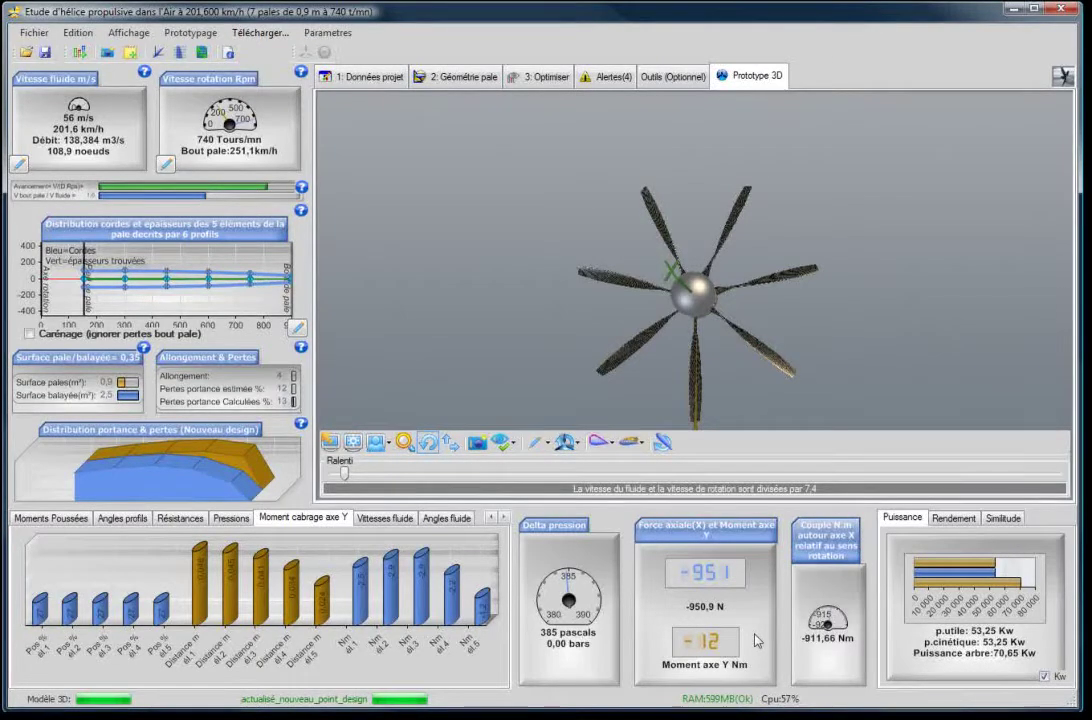
click(948, 519)
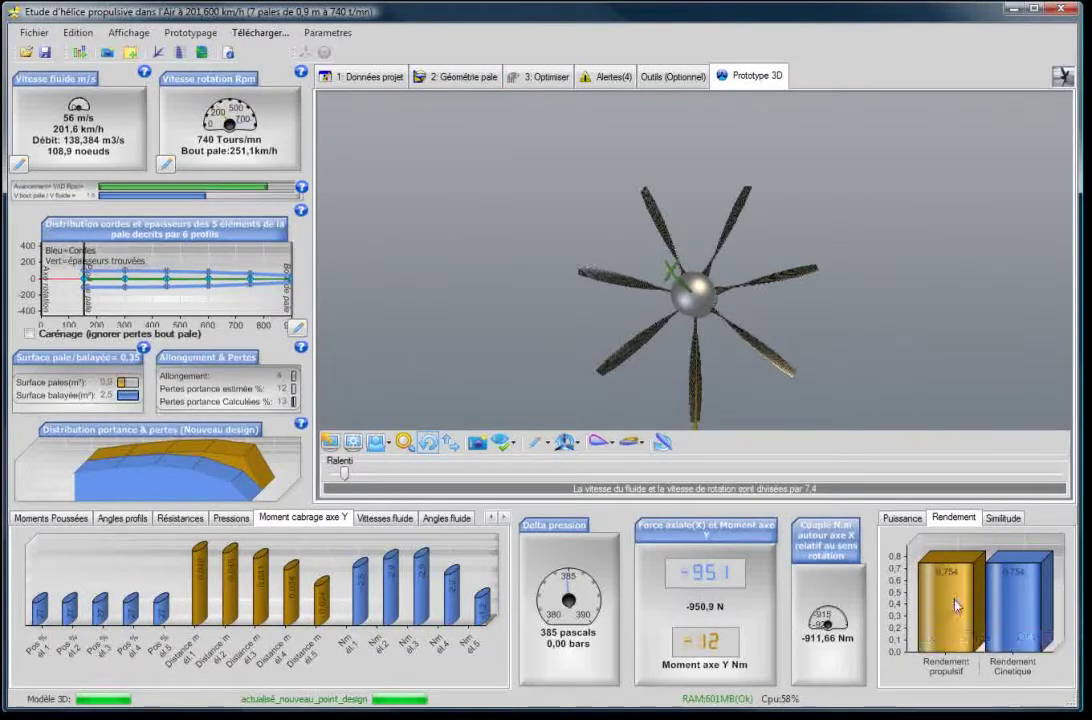
click(1002, 520)
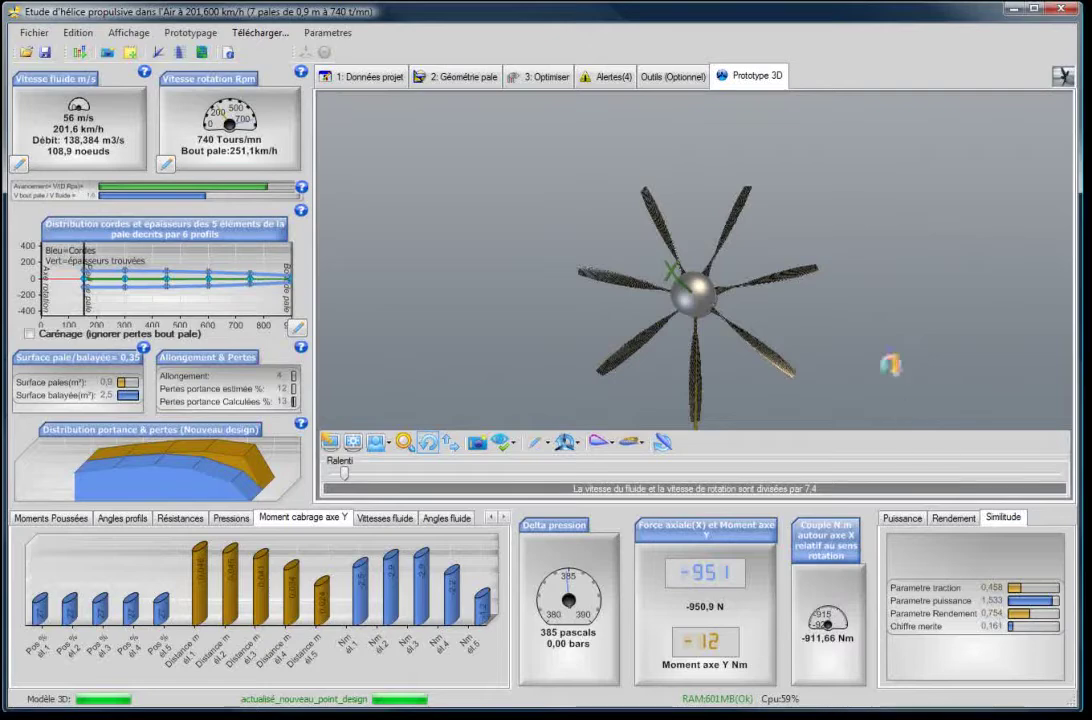
Display the induced velocity vectors at the elements and the free vortices of the blade-tip losses on the 3D prototype
drag(858, 334, 827, 349)
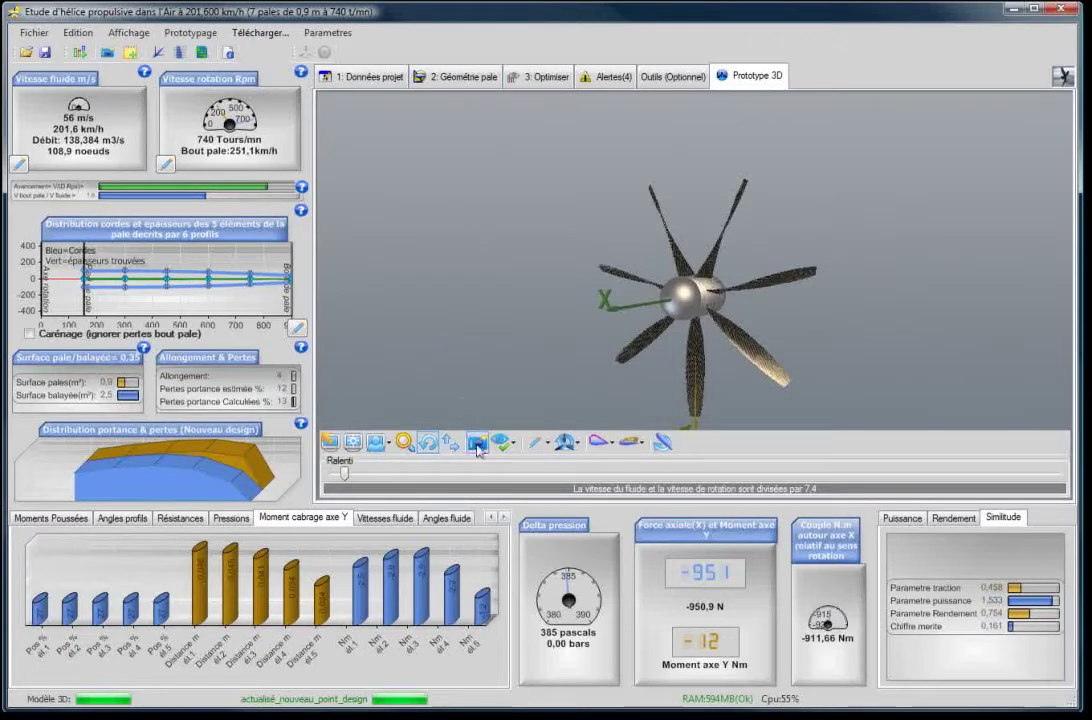
click(513, 453)
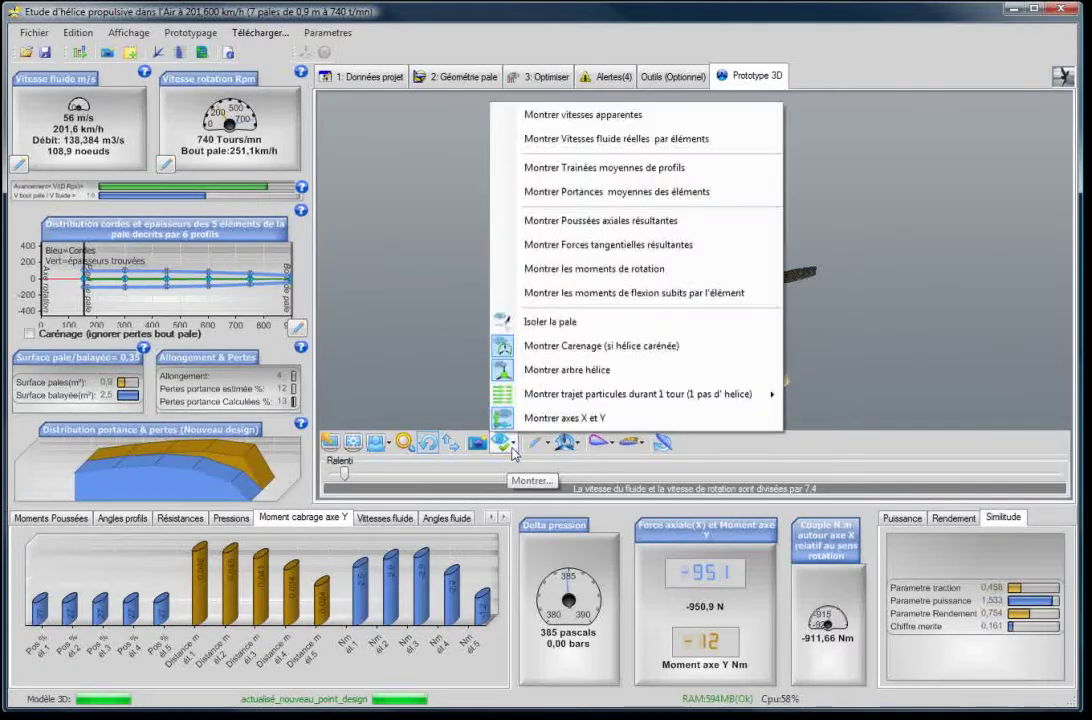
mouse_move(531, 400)
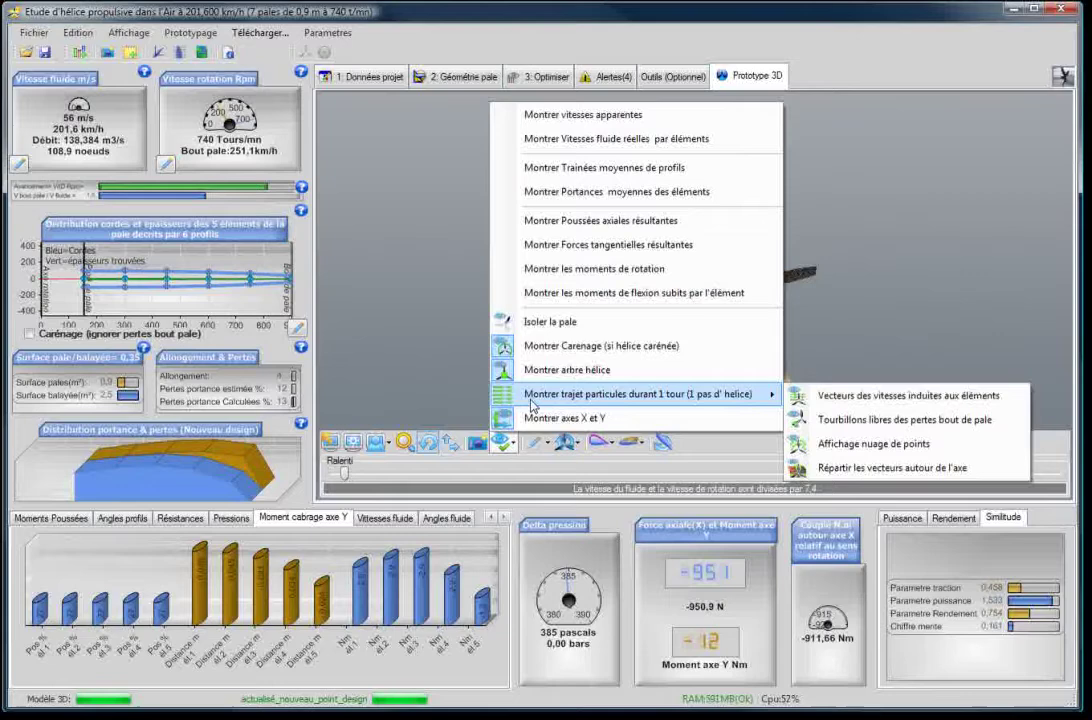
click(855, 400)
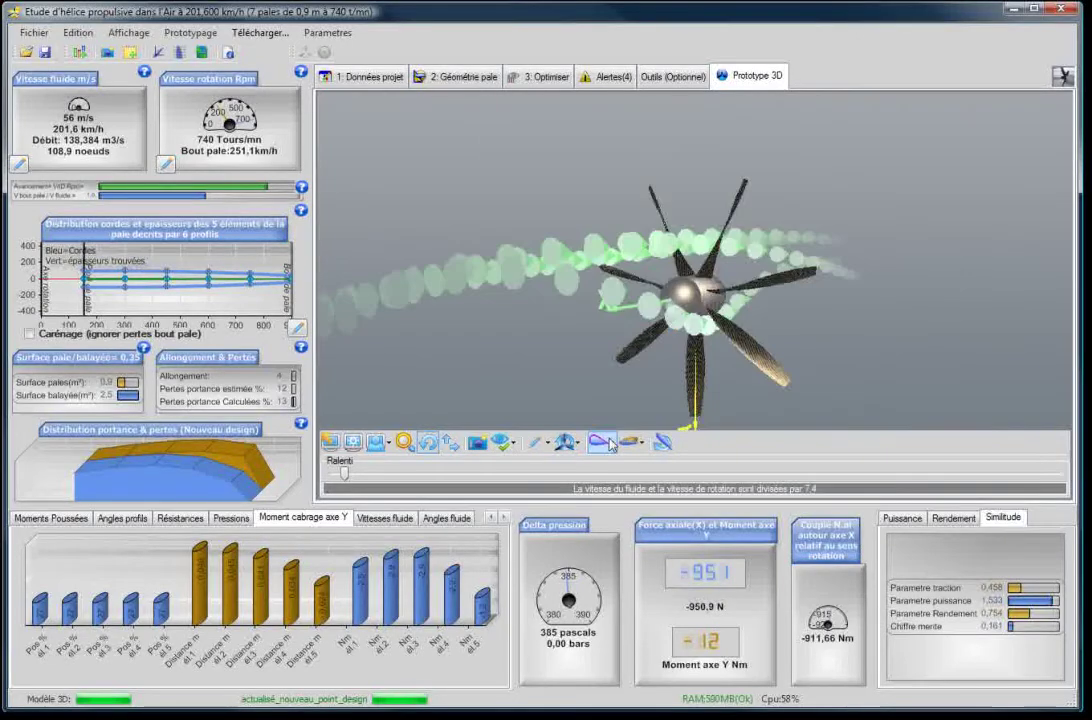
click(503, 452)
mouse_move(617, 396)
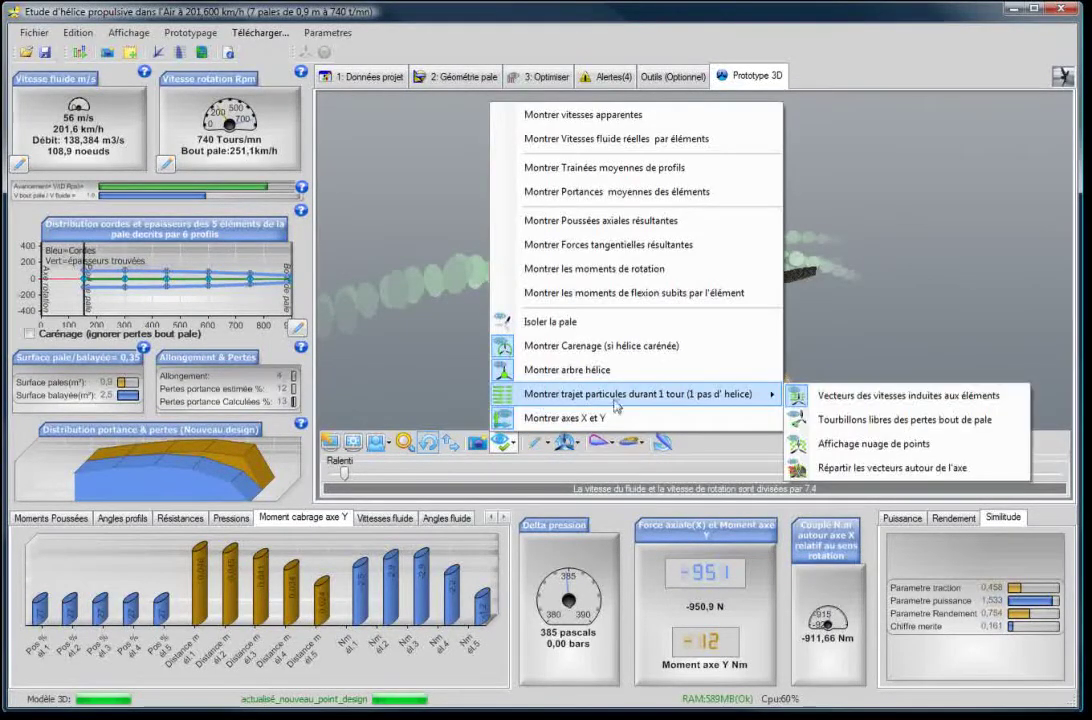
click(847, 422)
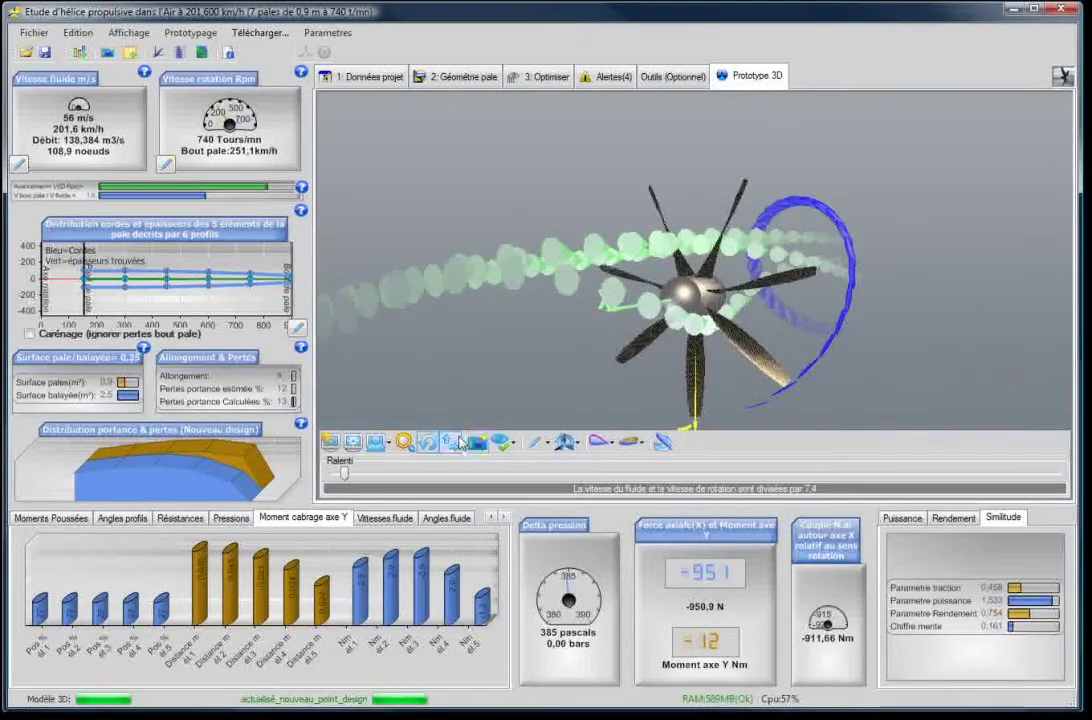
Apply the particle path option that distributes the vectors around the axis
click(503, 447)
click(503, 447)
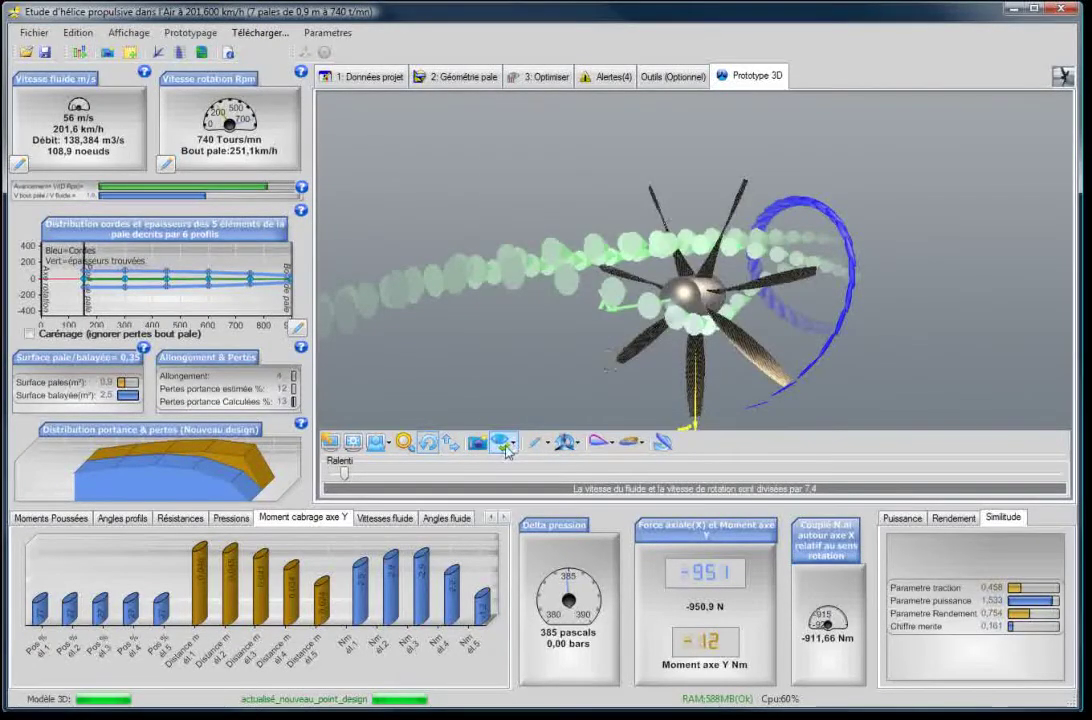
click(500, 445)
mouse_move(628, 400)
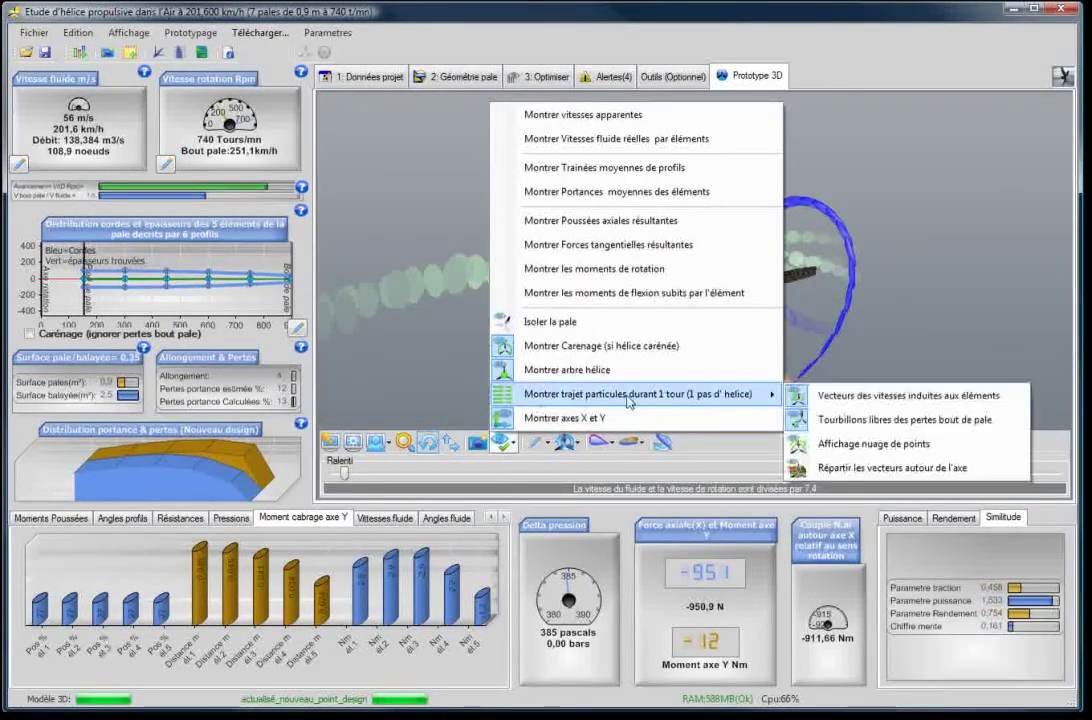
click(851, 469)
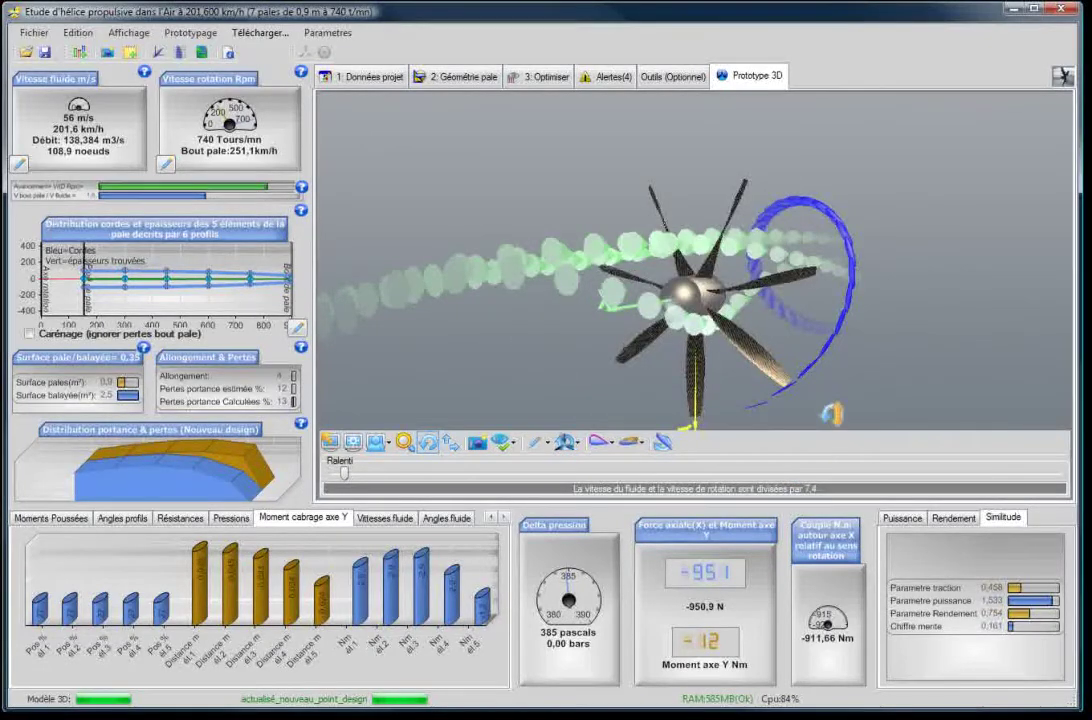
Start the propeller rotation and slow the animation so that fluid and rotation speeds are divided by 139,6
click(565, 441)
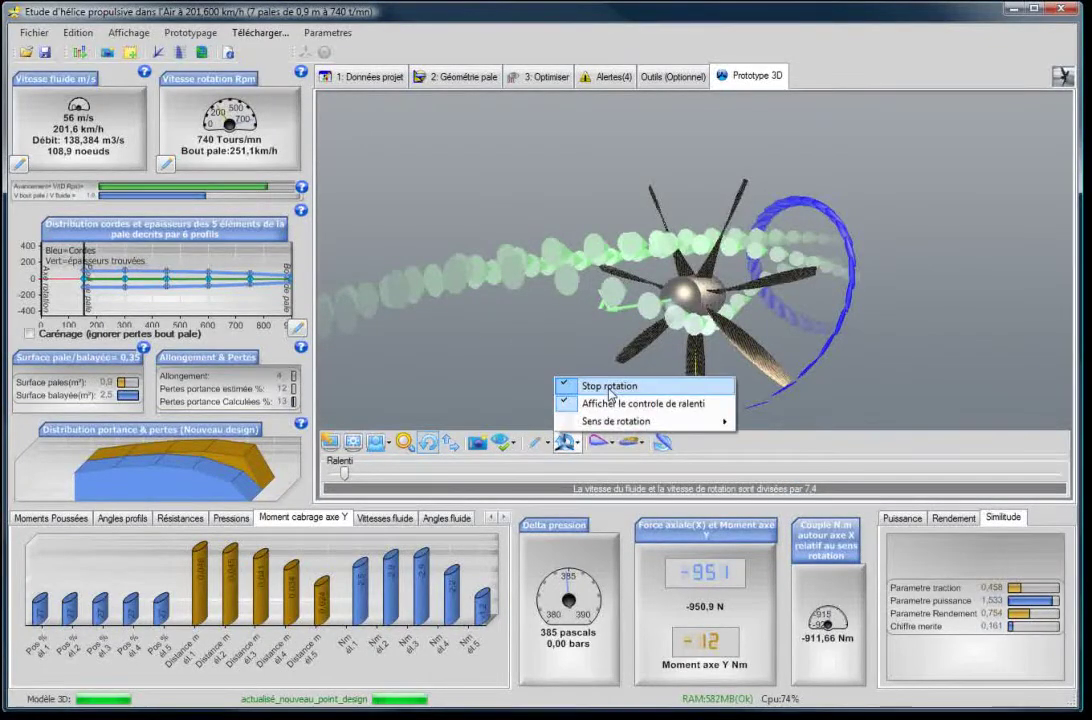
click(609, 387)
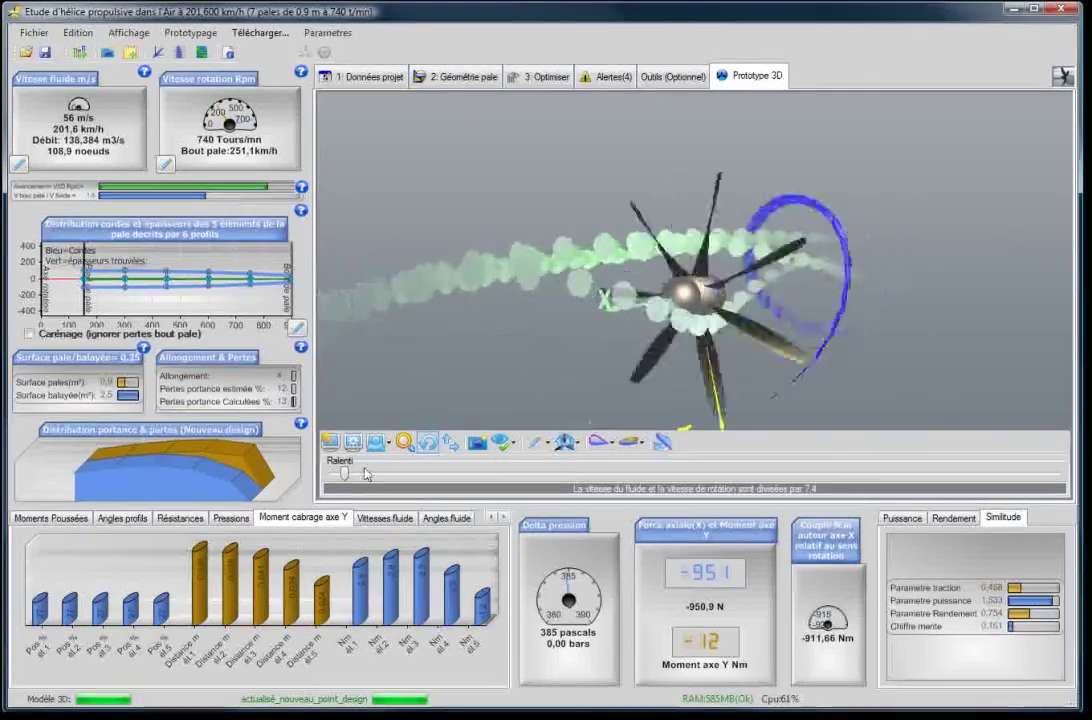
drag(344, 473, 585, 477)
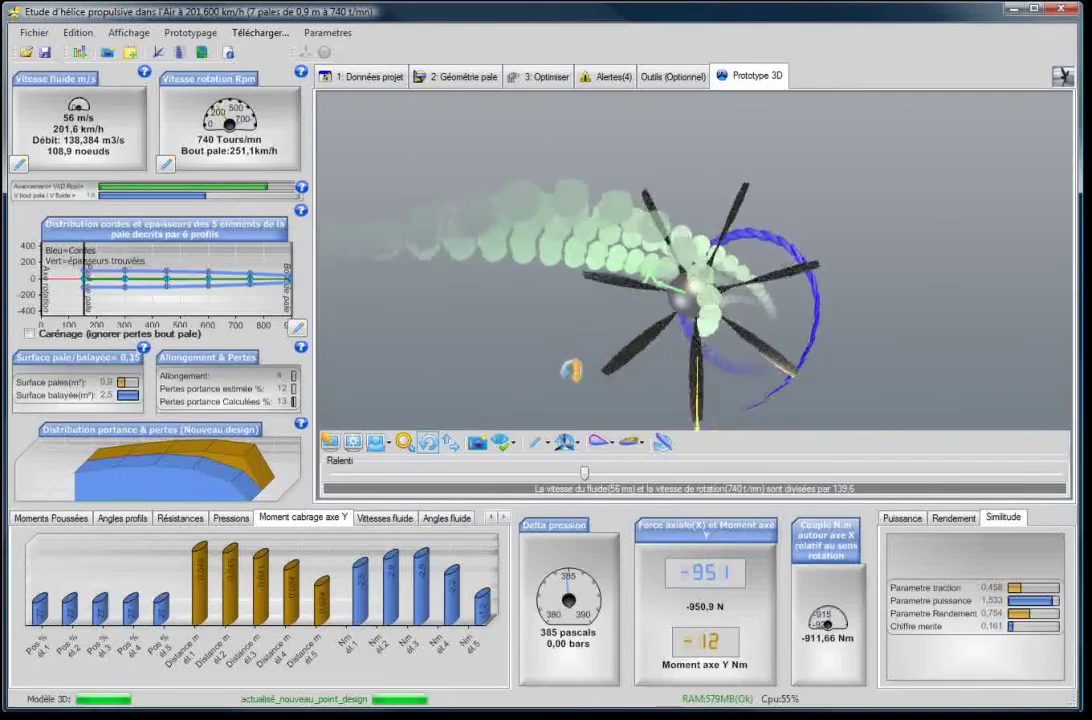
Examine the velocity vectors and tip vortices around the turning propeller from several angles, and check the project's operating point
drag(551, 378, 875, 384)
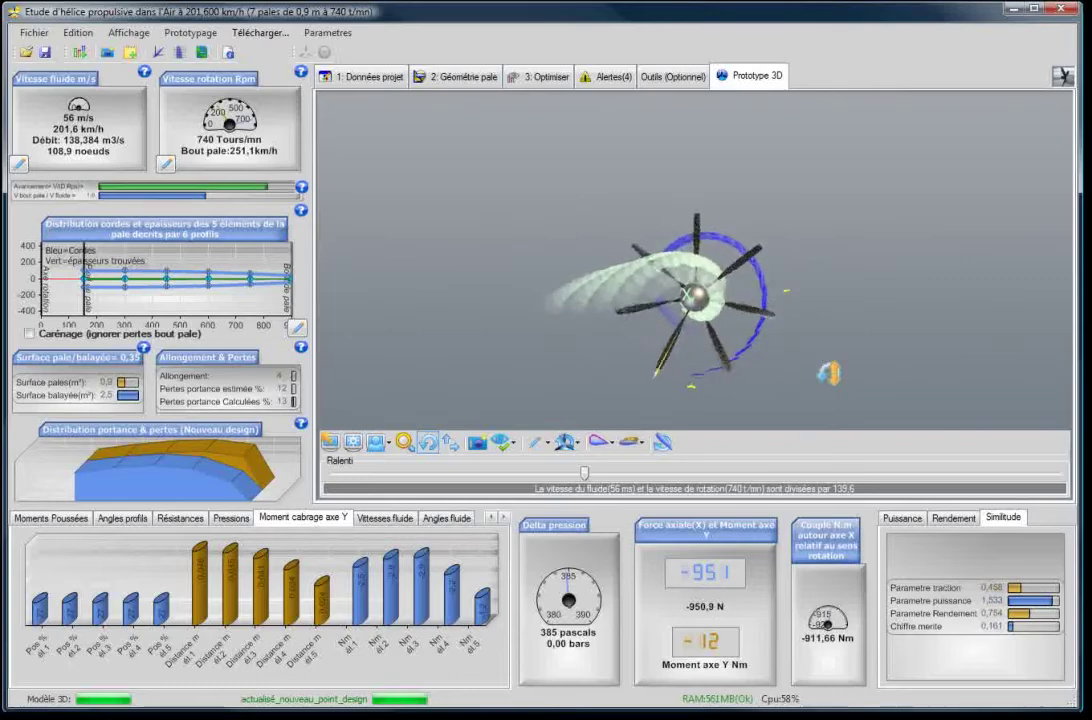
drag(828, 373, 906, 375)
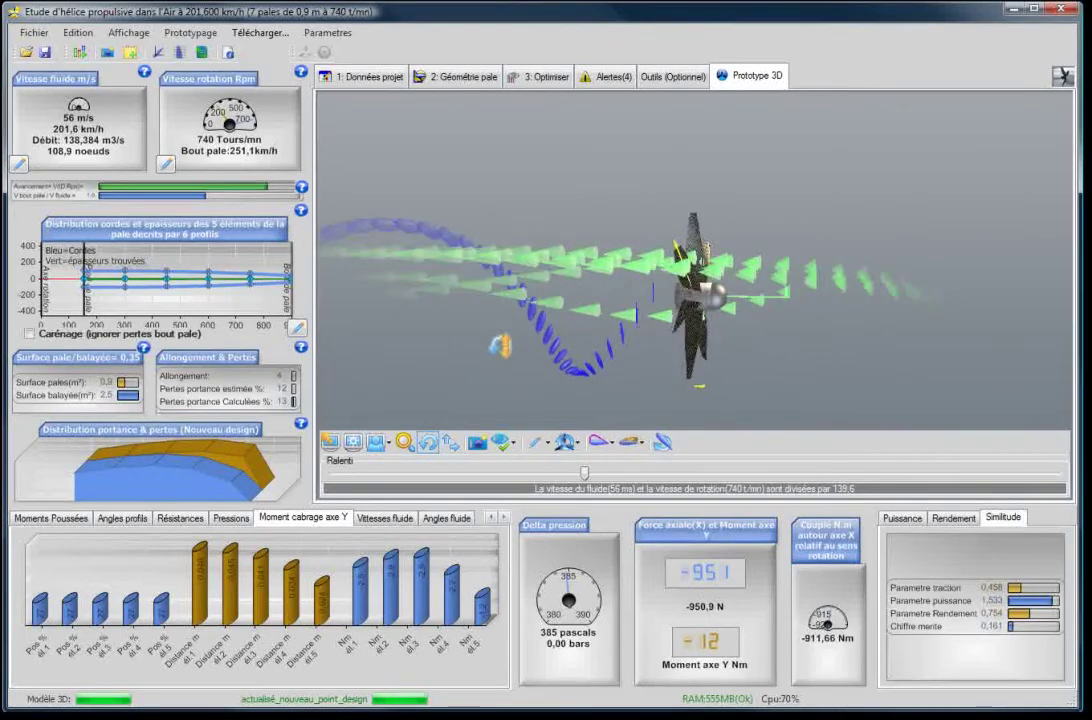
click(362, 76)
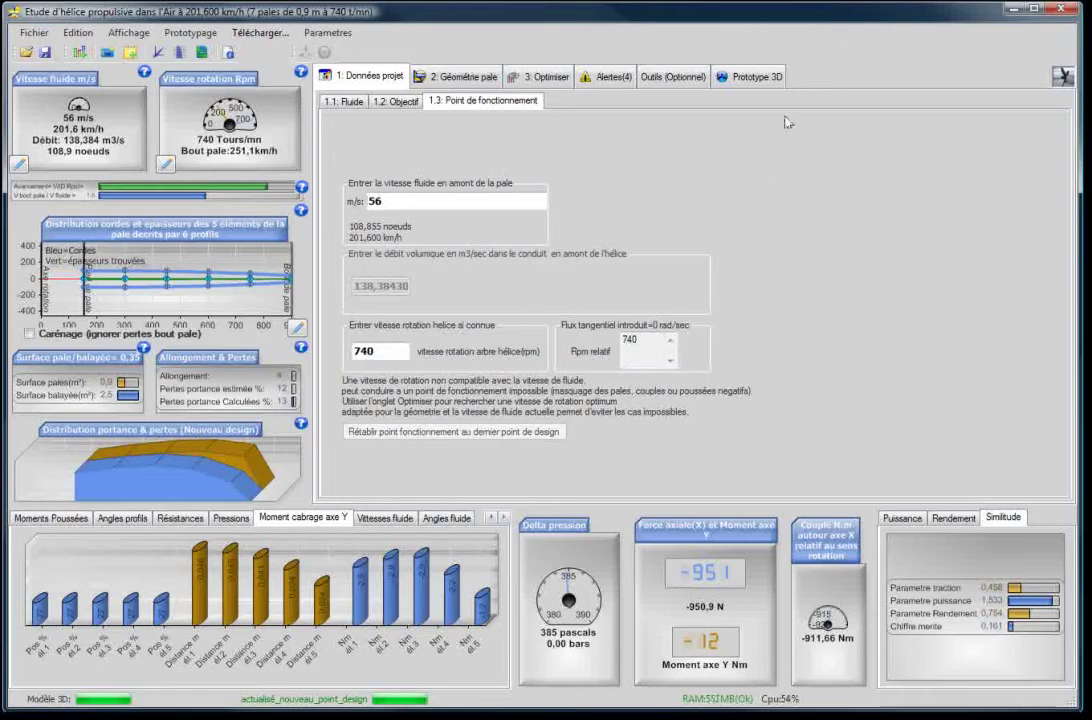
click(750, 76)
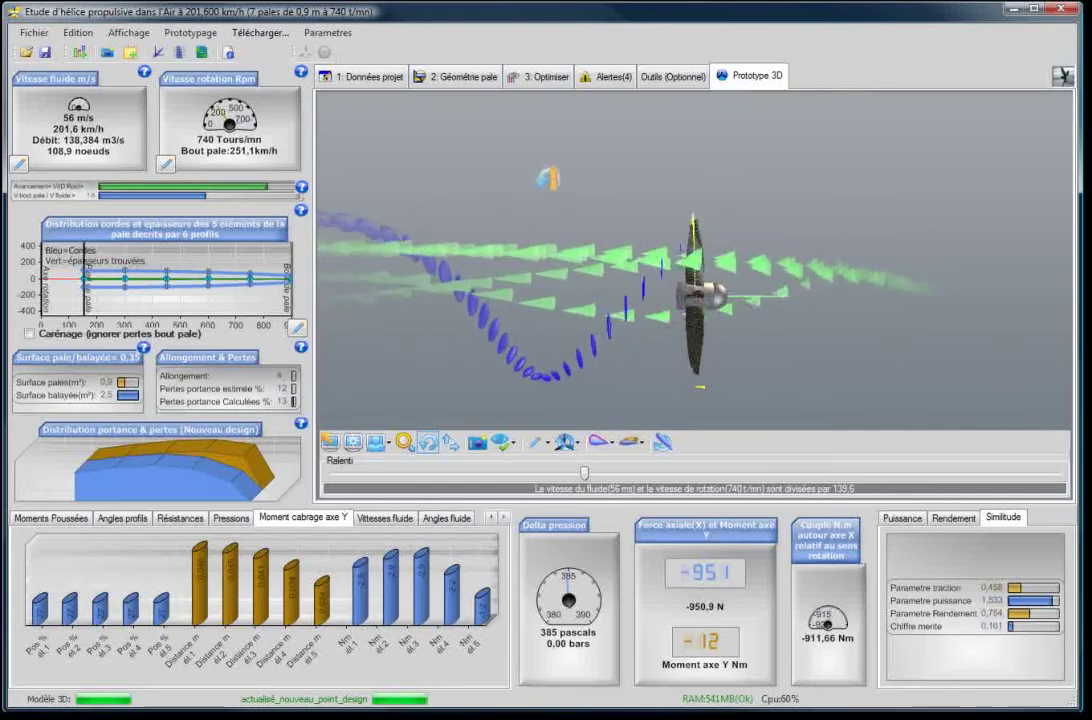
drag(549, 178, 383, 186)
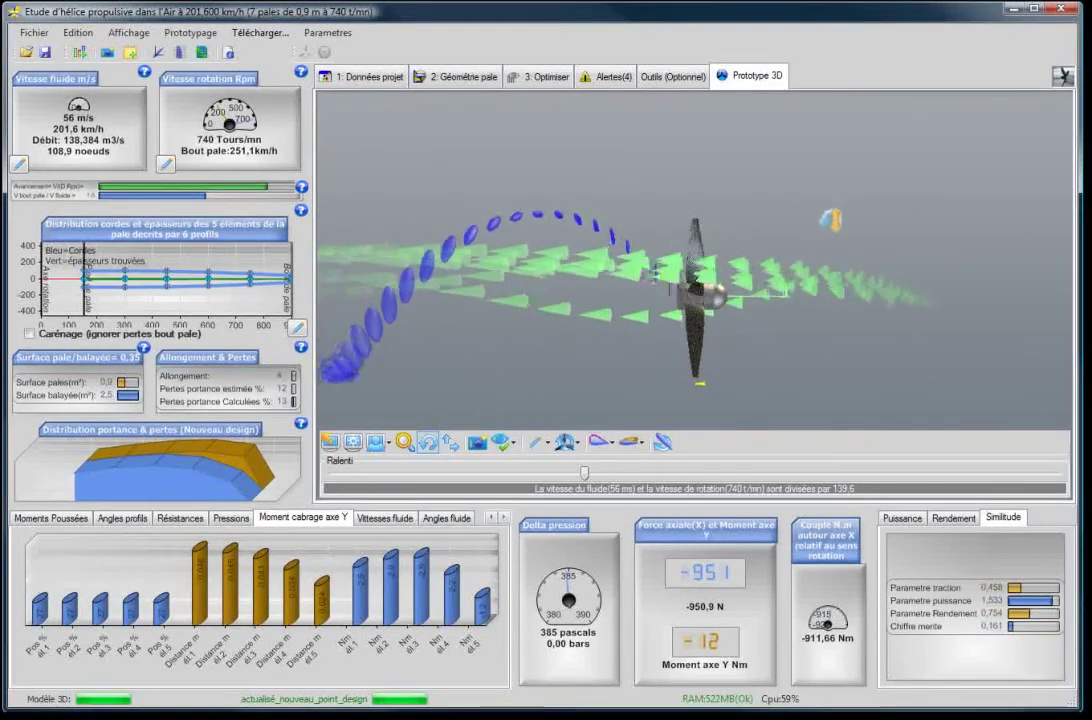
drag(841, 214, 815, 220)
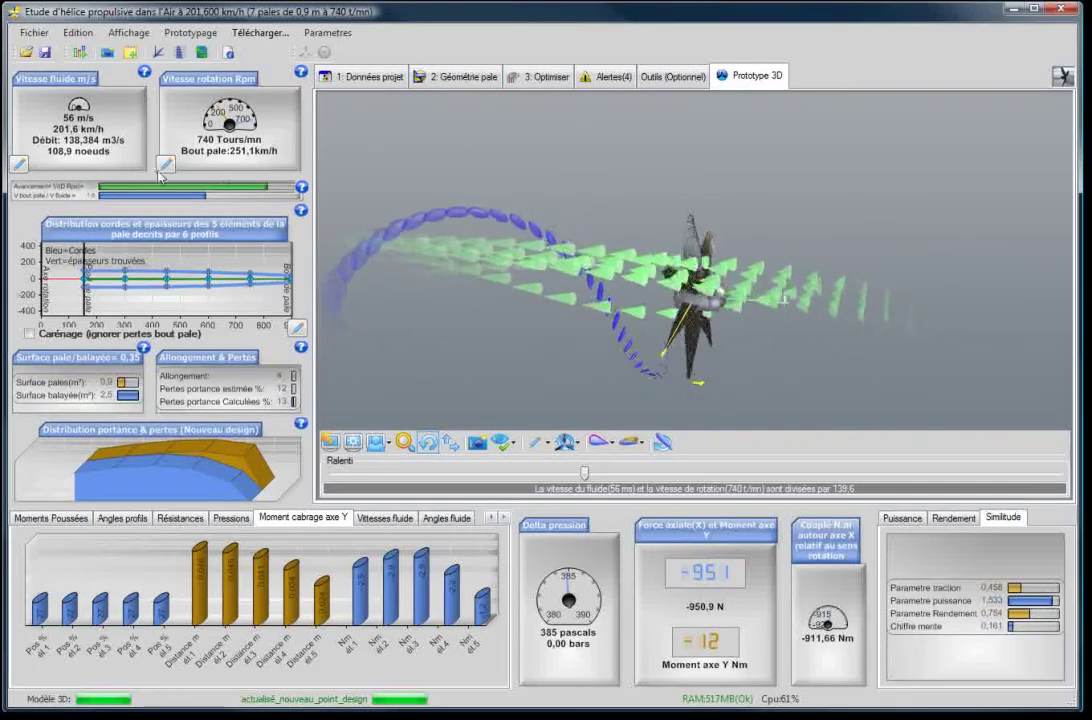
Set the fluid speed upstream of the blade to 0,1 m/s
click(18, 168)
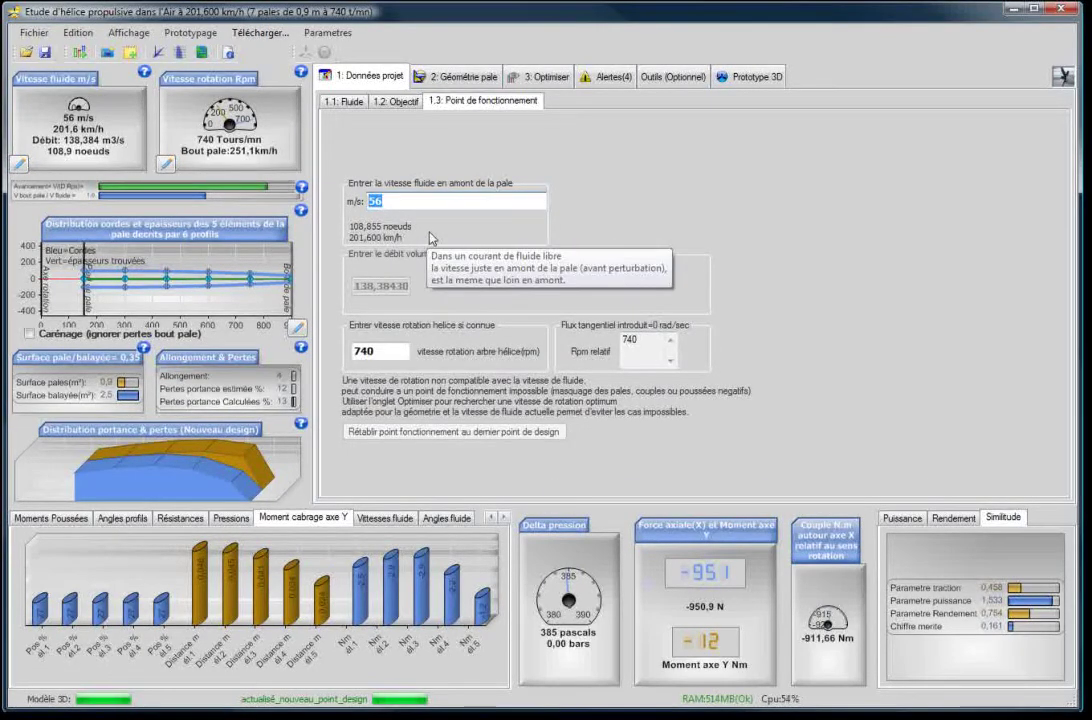
text(0,1)
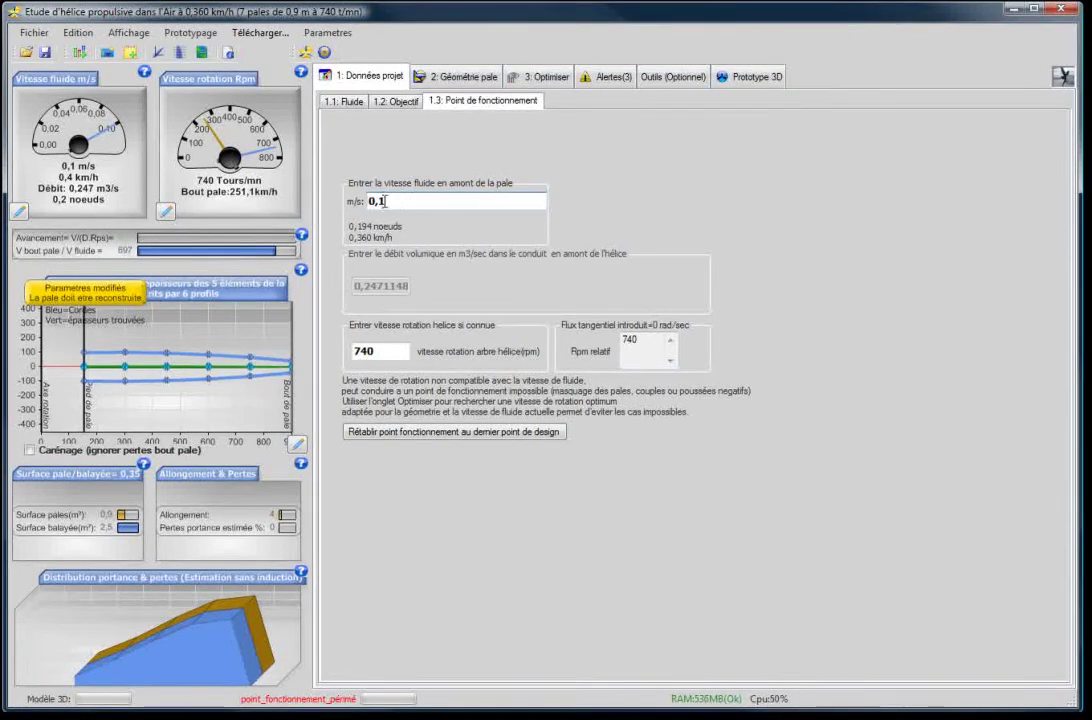
Recalculate the propeller off-design for the new operating point, keeping the current blade twist, and display its power results
drag(388, 201, 366, 182)
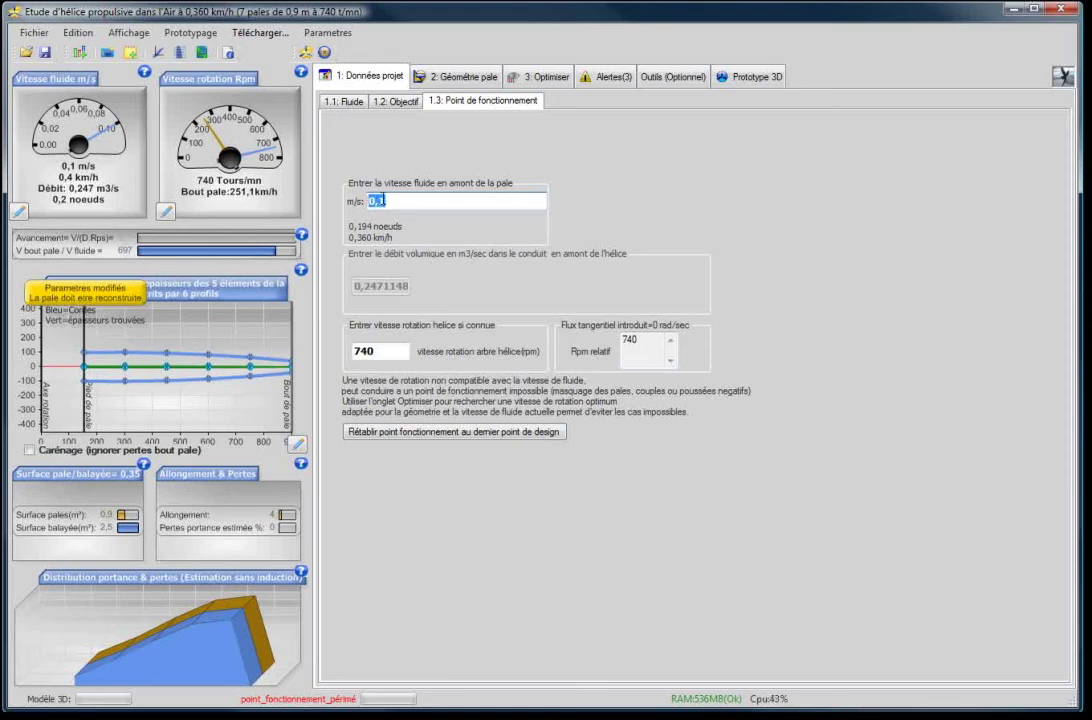
click(326, 53)
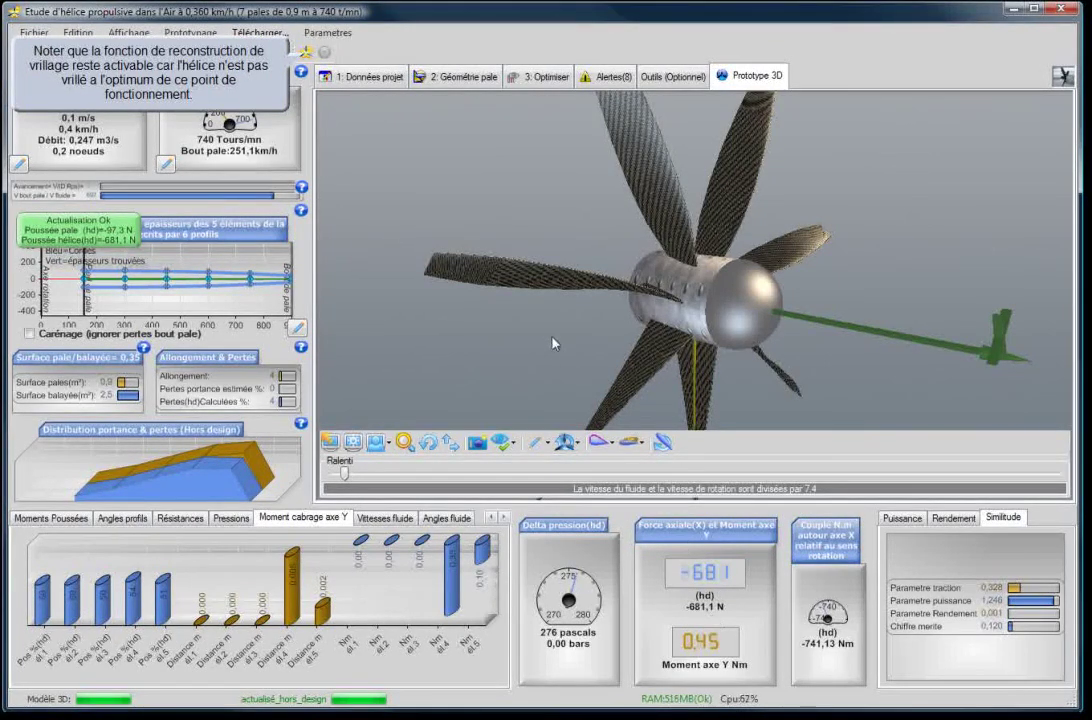
click(900, 519)
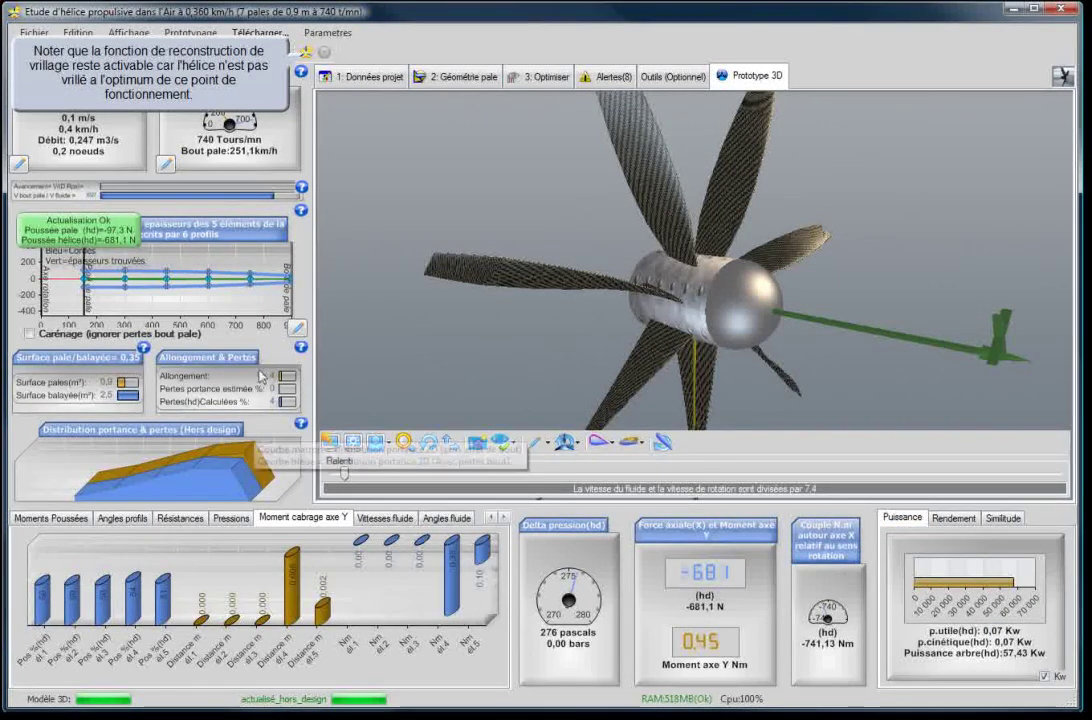
Examine the recalculated seven-blade propeller as a whole in the 3D prototype, from the front and from above
click(428, 443)
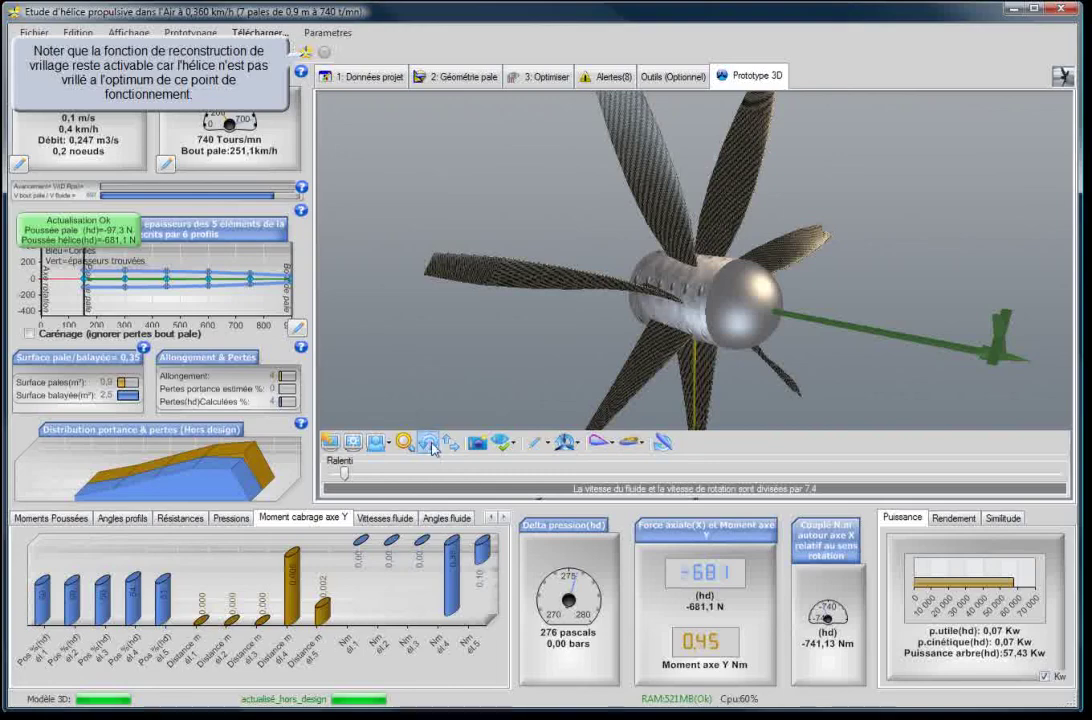
drag(576, 343, 636, 313)
scroll(487, 319, down, 3)
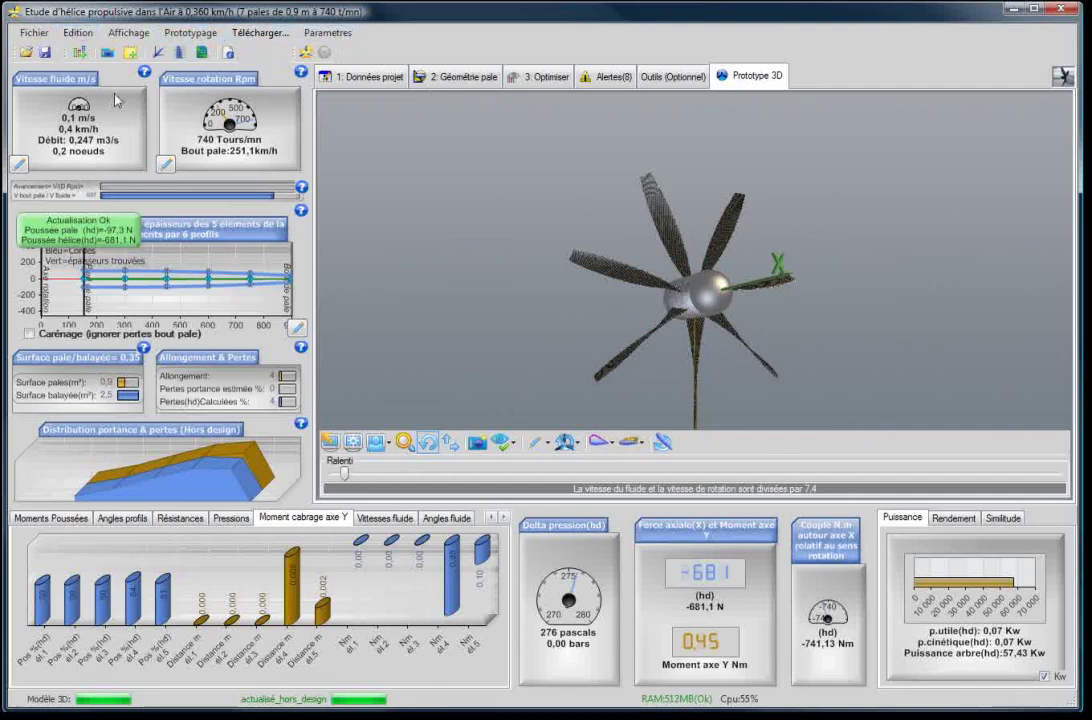
drag(451, 268, 478, 297)
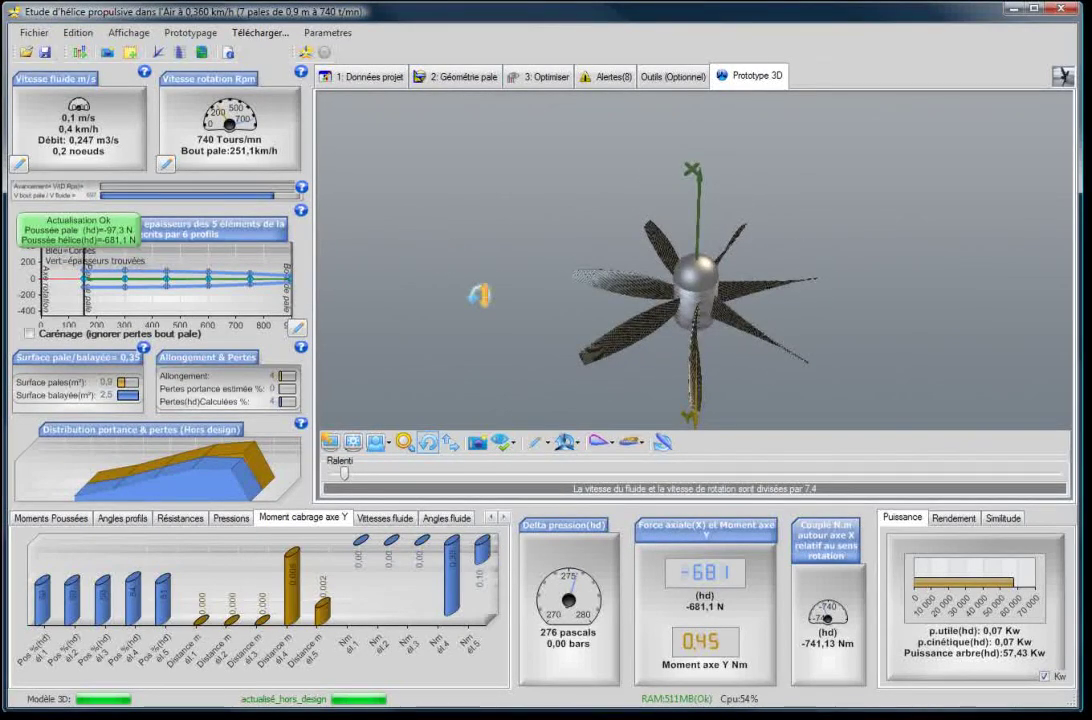